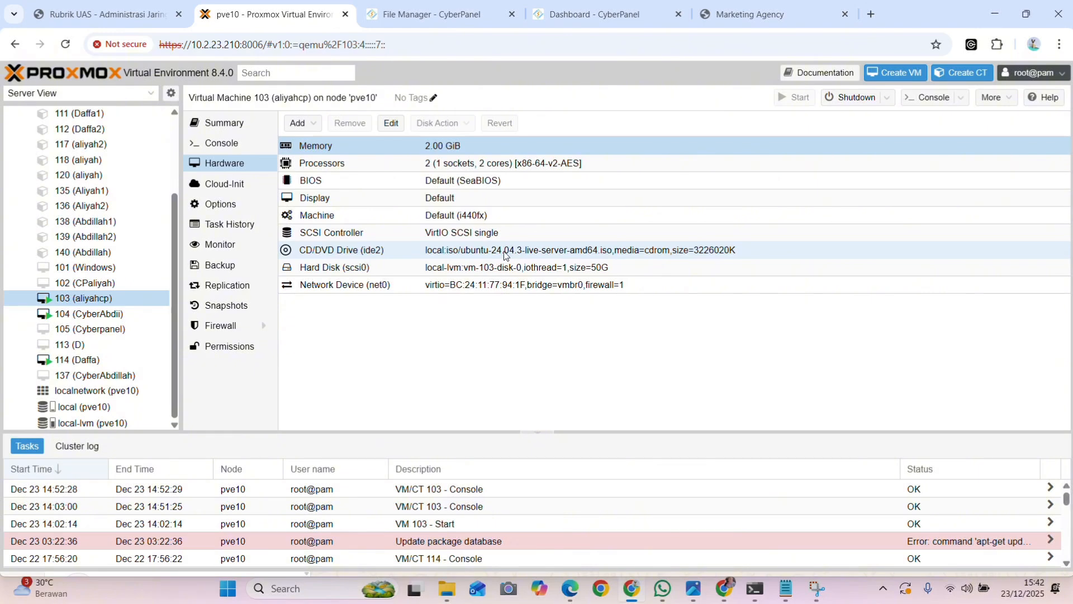
Review the hard disk entry in VM 103's hardware list and the CyberPanel installation row of the grading rubric
{"action": "left_click", "coordinate": [391, 268]}
{"action": "left_click", "coordinate": [616, 269]}
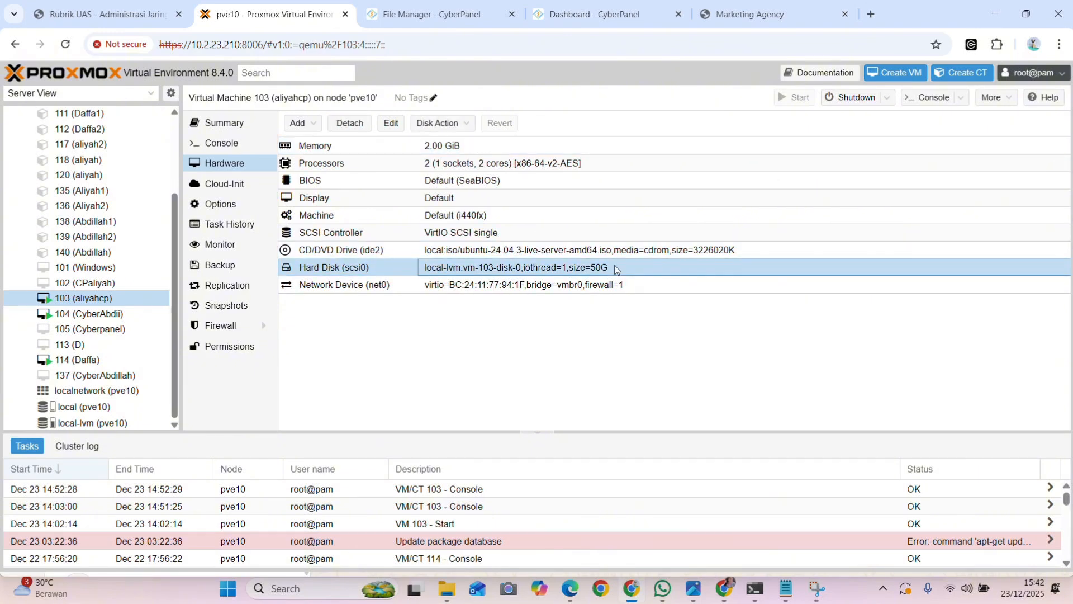
{"action": "left_click_drag", "start_coordinate": [343, 367], "coordinate": [98, 368]}
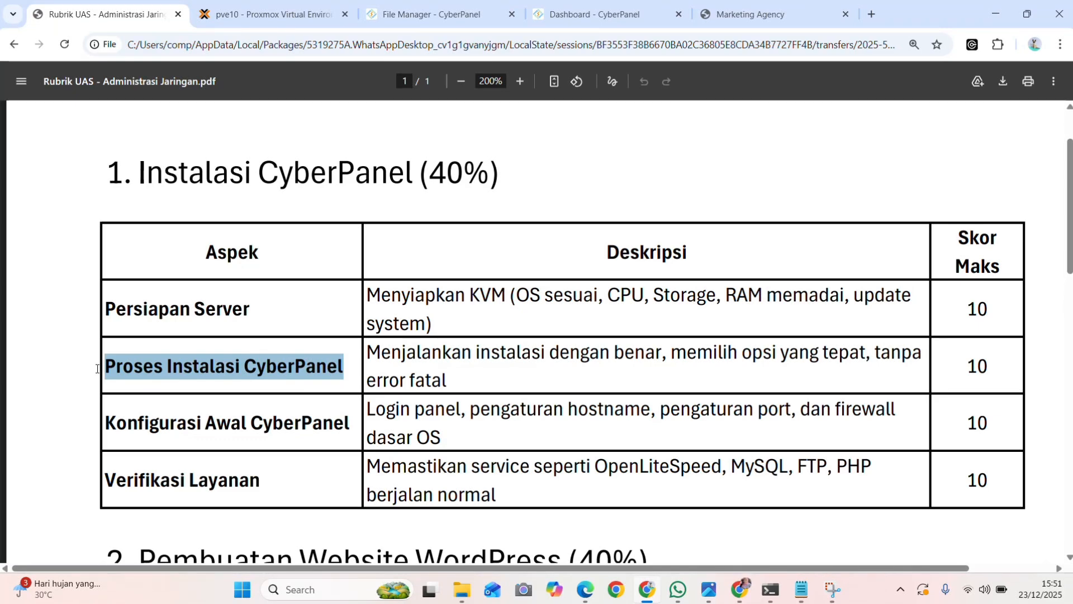
In the terminal, open /etc/netplan/00-installer-config.yaml in nano with sudo, inspect the static IP address line, and exit the editor
{"action": "left_click", "coordinate": [771, 590]}
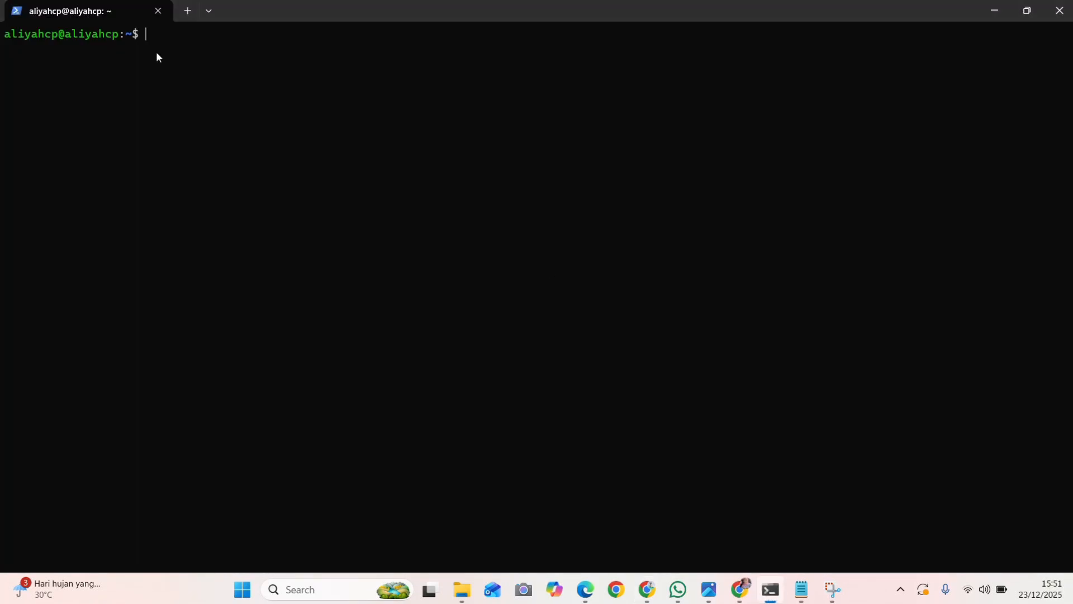
{"action": "key", "text": "Up"}
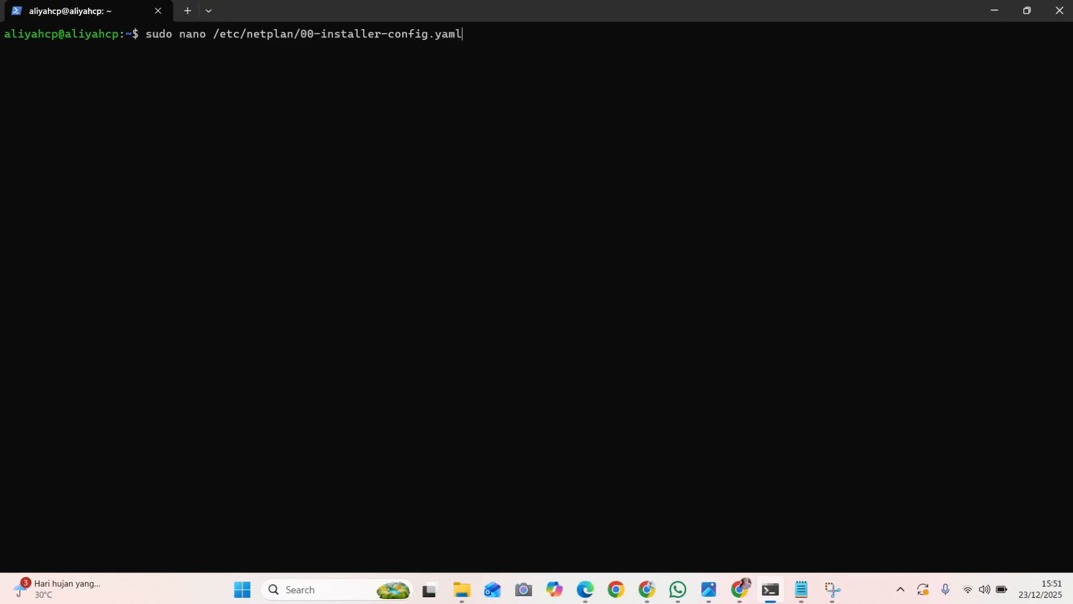
{"action": "key", "text": "Return"}
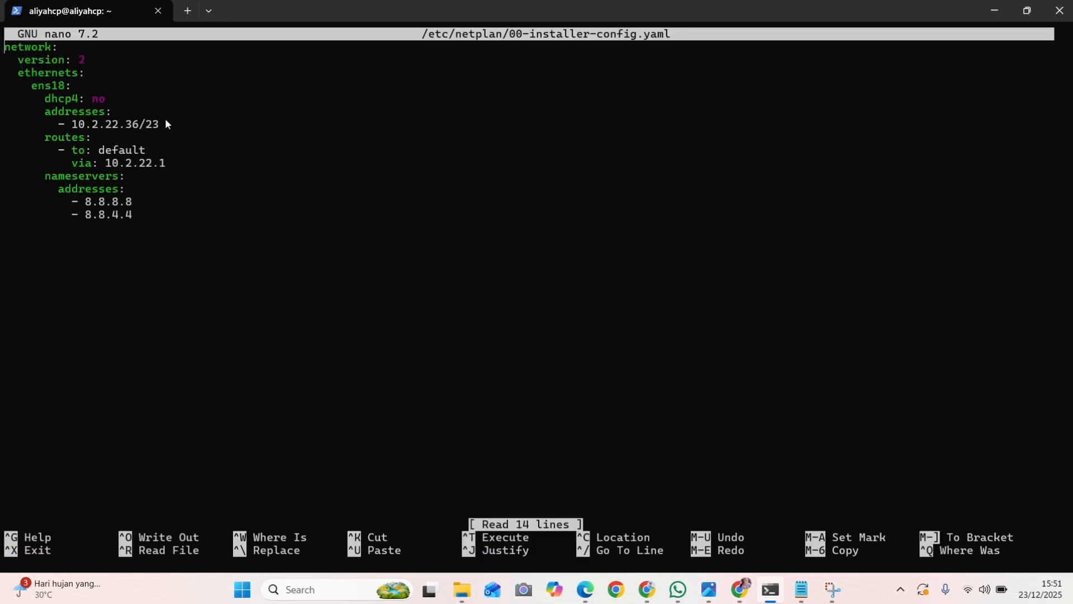
{"action": "left_click_drag", "start_coordinate": [165, 124], "coordinate": [53, 130]}
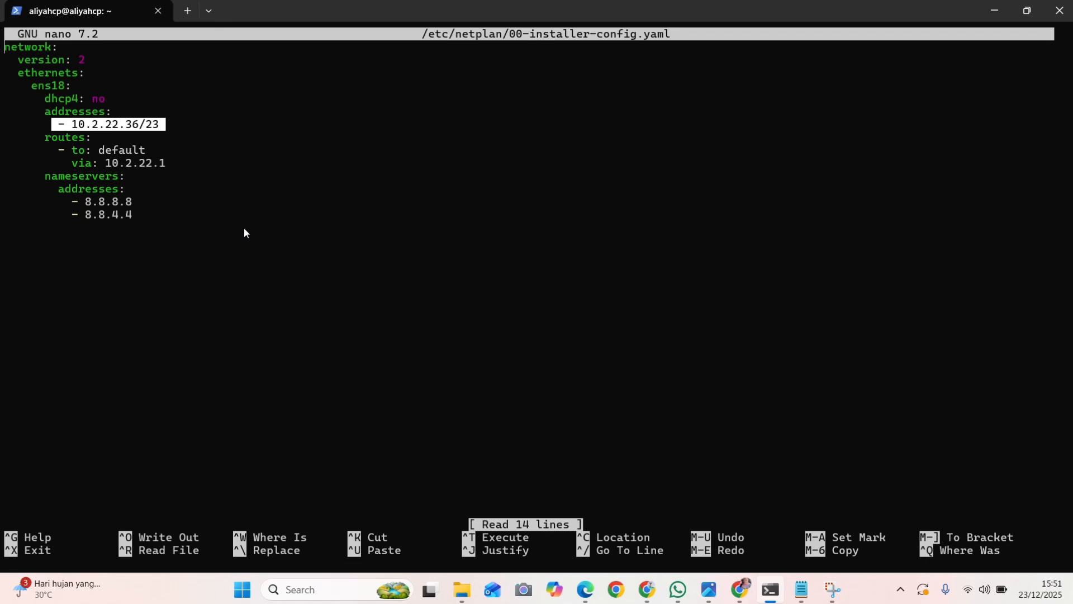
{"action": "key", "text": "ctrl+c"}
{"action": "key", "text": "ctrl+x"}
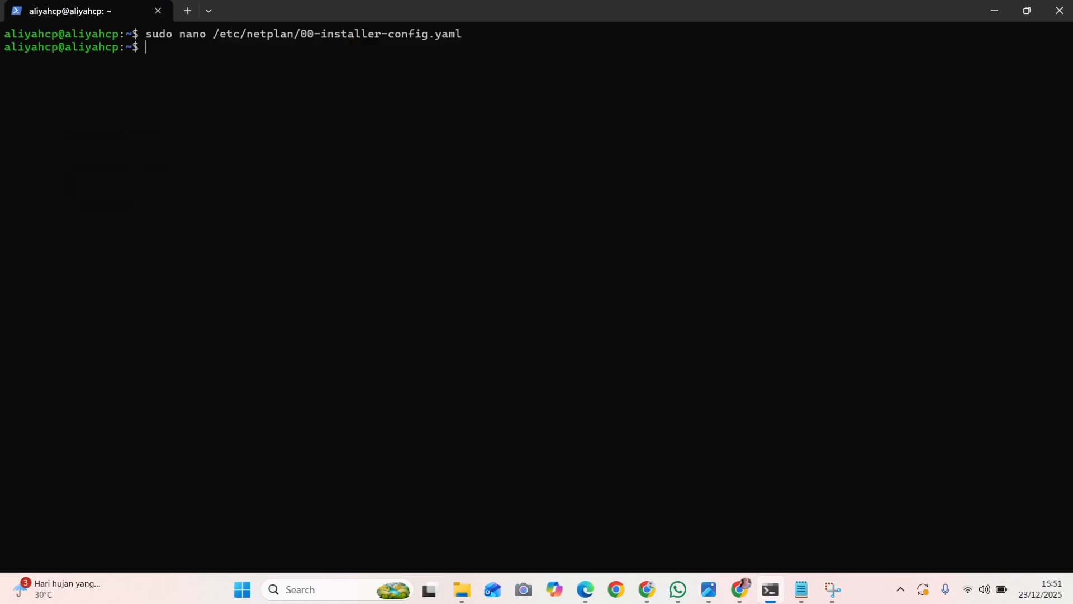
Switch to the root login shell with "sudo su -" and change to the /root directory
{"action": "type", "text": "sudo su -"}
{"action": "key", "text": "Return"}
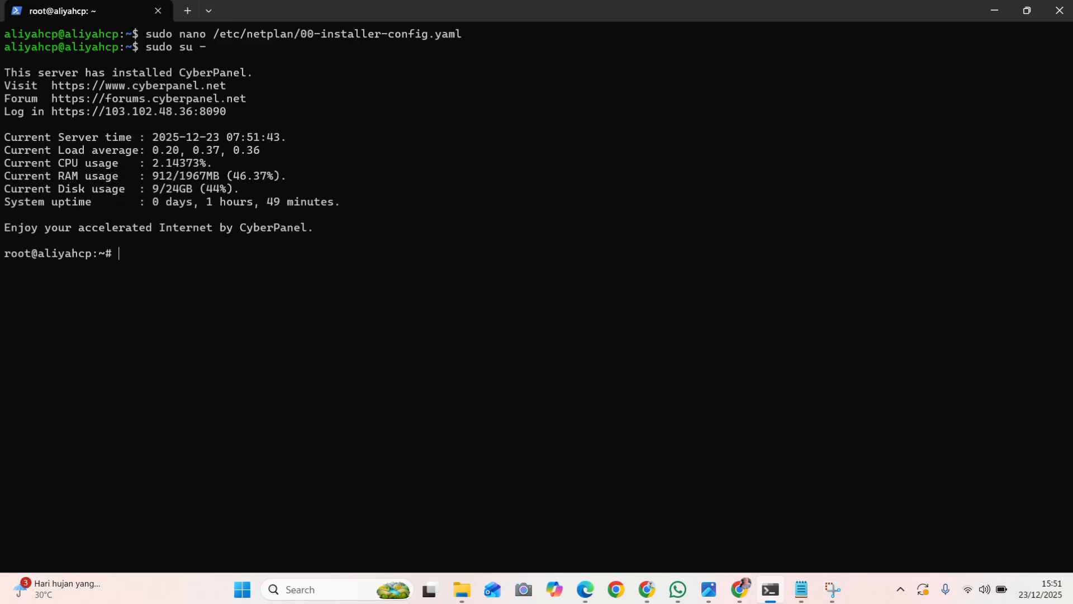
{"action": "key", "text": "Up"}
{"action": "key", "text": "Up"}
{"action": "key", "text": "Return"}
{"action": "key", "text": "Up"}
{"action": "key", "text": "Up"}
{"action": "key", "text": "Up"}
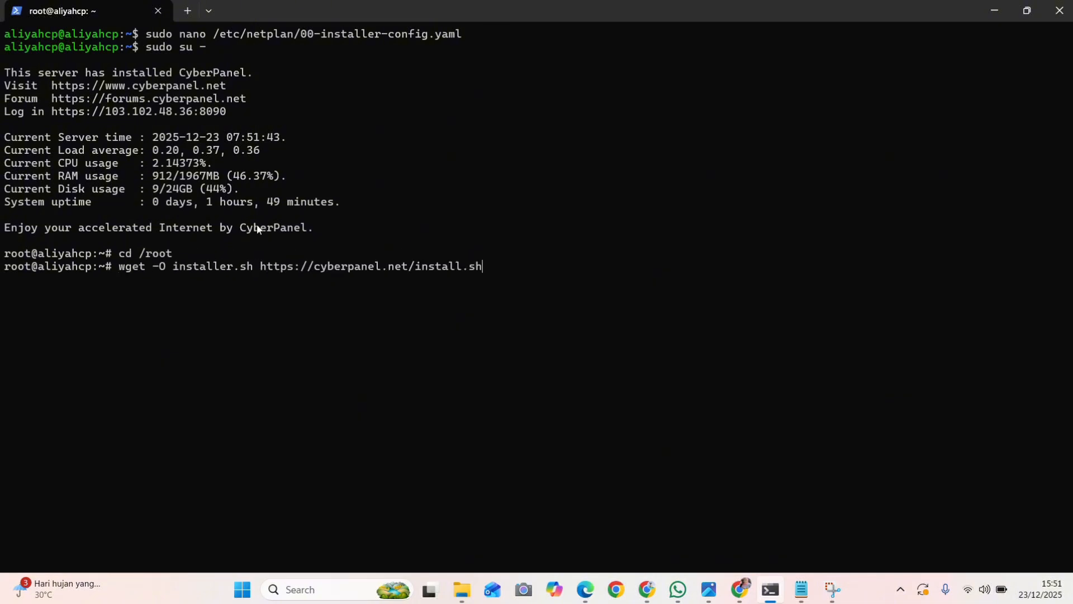
{"action": "left_click_drag", "start_coordinate": [118, 268], "coordinate": [515, 287]}
{"action": "key", "text": "Return"}
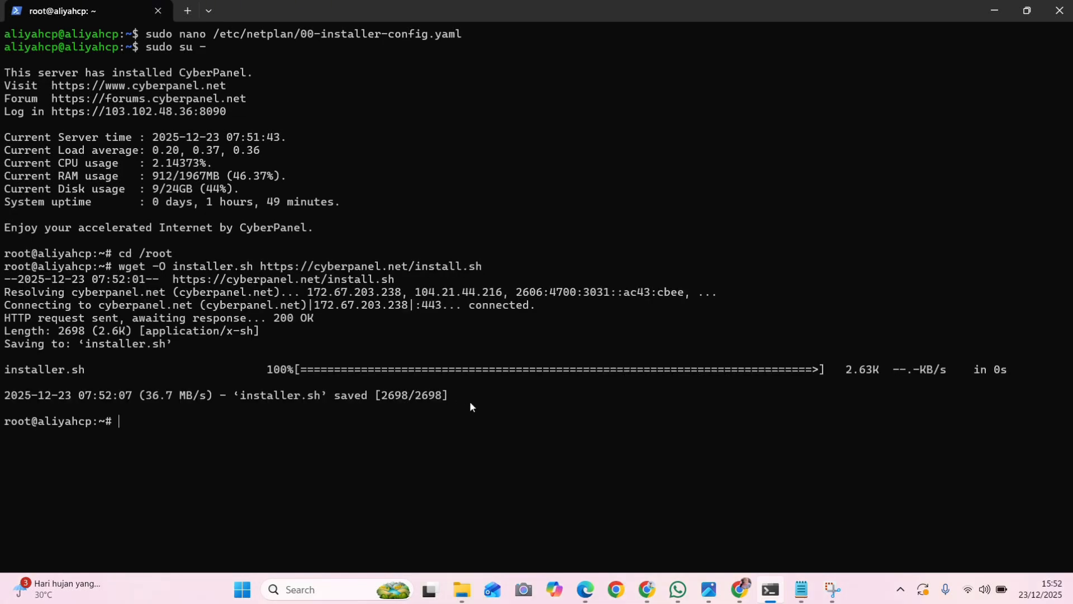
Check the download result for installer.sh and make the script executable with "chmod +x installer.sh"
{"action": "left_click_drag", "start_coordinate": [474, 392], "coordinate": [5, 371]}
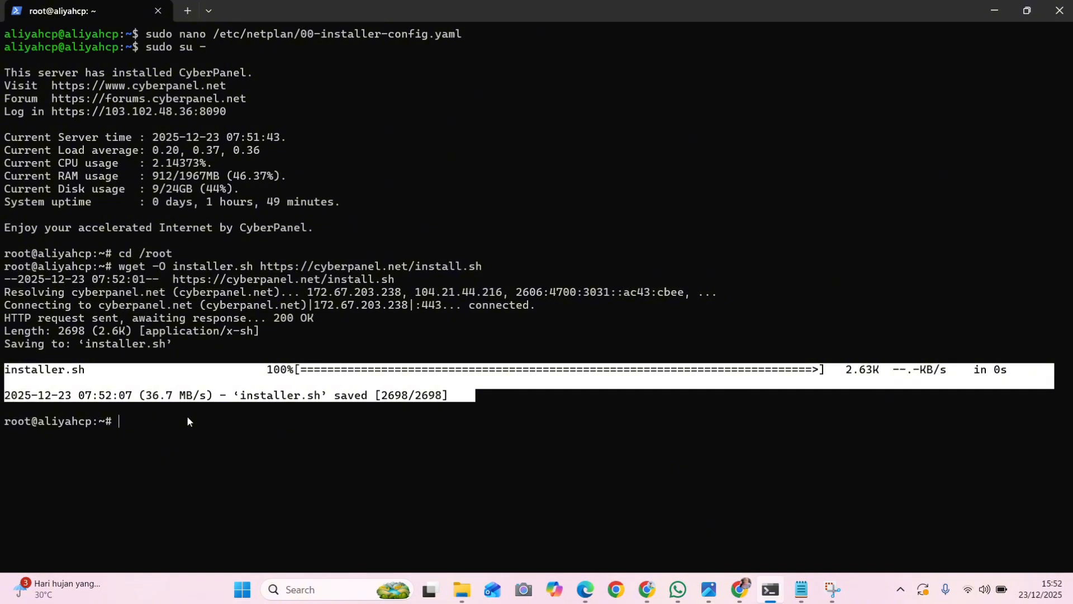
{"action": "key", "text": "ctrl+v"}
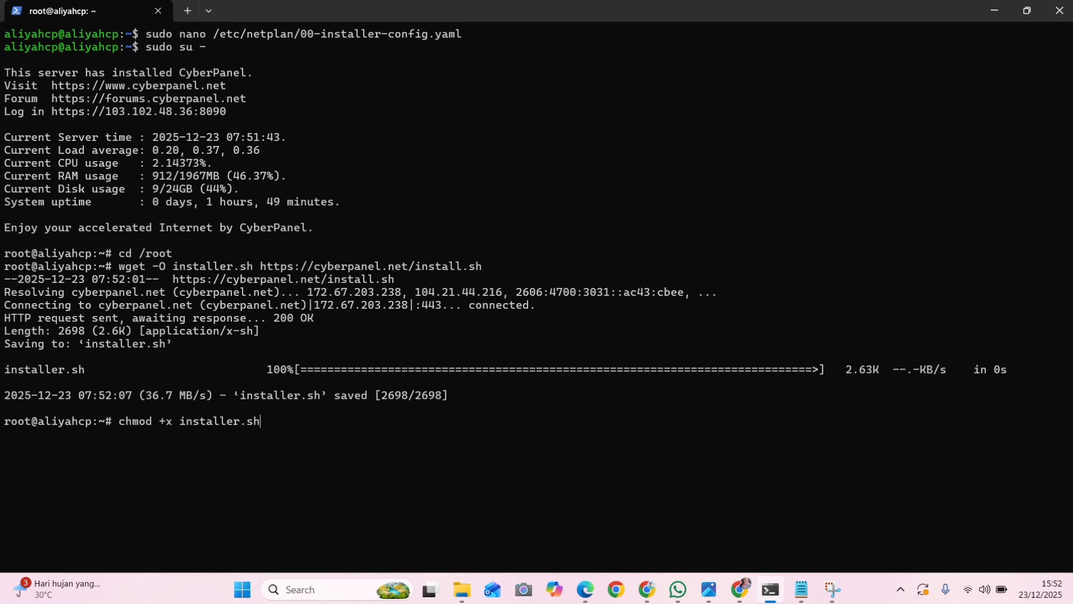
{"action": "key", "text": "Return"}
{"action": "type", "text": "wget -O installer.sh https://cyberpanel.net/install.sh"}
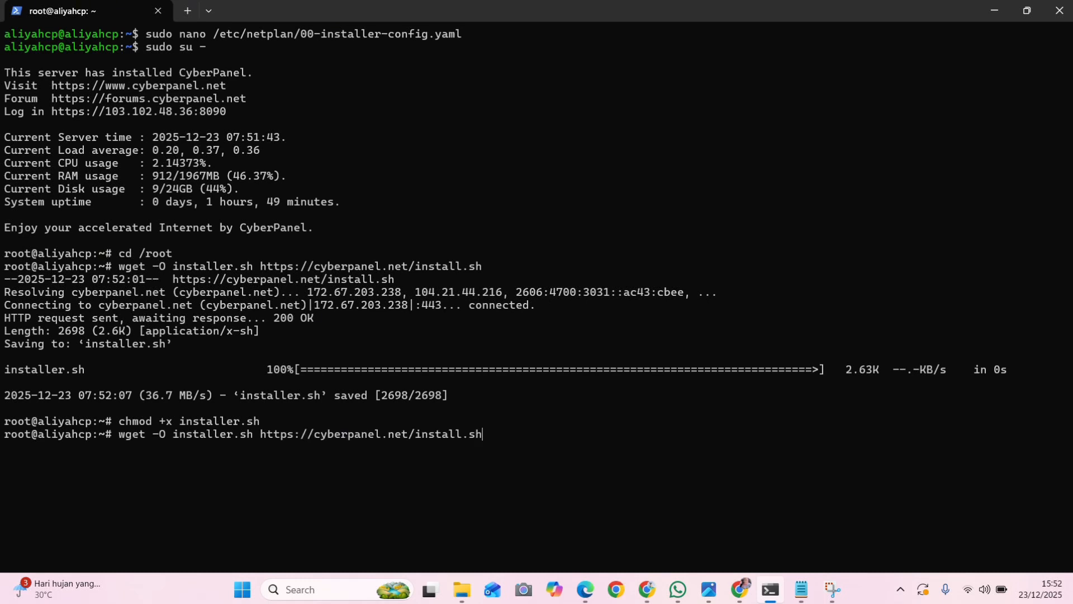
{"action": "key", "text": "Up"}
{"action": "key", "text": "BackSpace"}
{"action": "key", "text": "BackSpace"}
{"action": "key", "text": "BackSpace"}
{"action": "key", "text": "BackSpace"}
{"action": "key", "text": "BackSpace"}
{"action": "key", "text": "BackSpace"}
{"action": "key", "text": "BackSpace"}
{"action": "key", "text": "BackSpace"}
{"action": "key", "text": "BackSpace"}
{"action": "type", "text": "./installer.sh"}
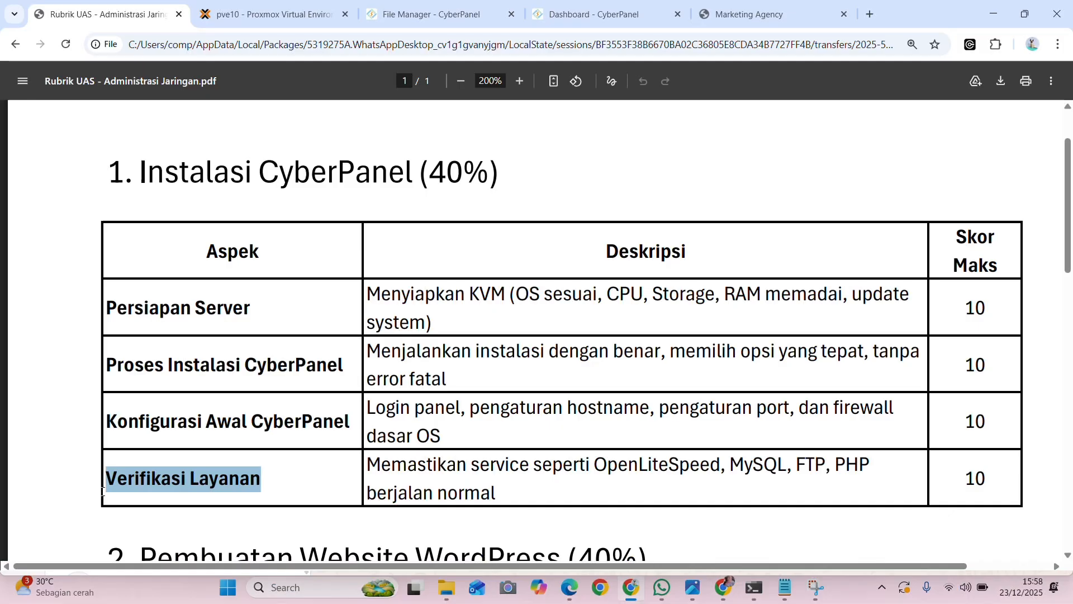
Switch to the terminal and examine the systemctl status output for the lsws and mariadb services, focusing on their Active lines
{"action": "left_click", "coordinate": [754, 587]}
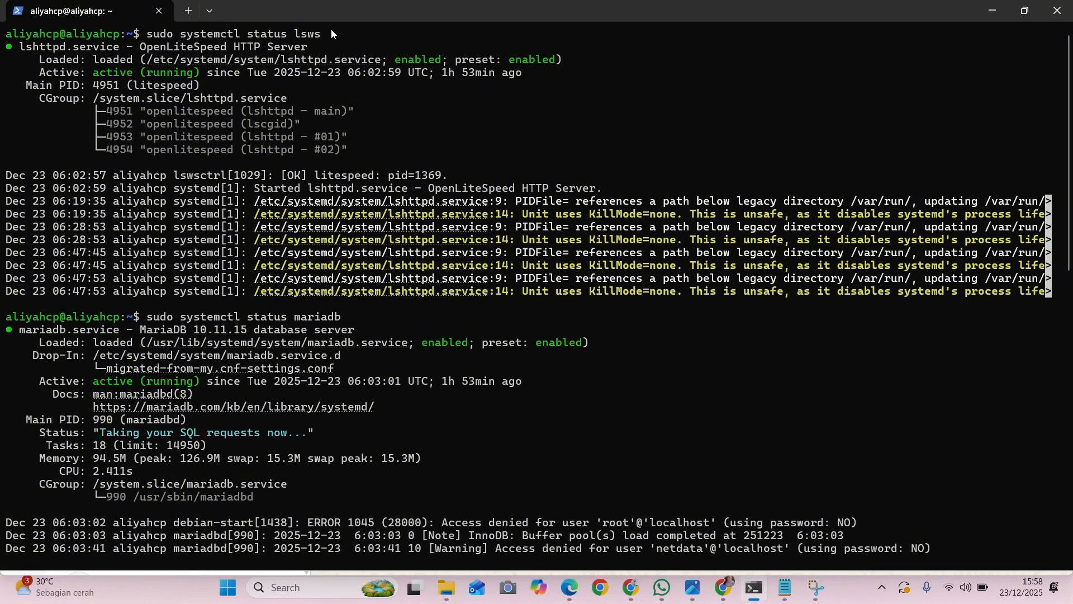
{"action": "left_click_drag", "start_coordinate": [324, 35], "coordinate": [145, 42]}
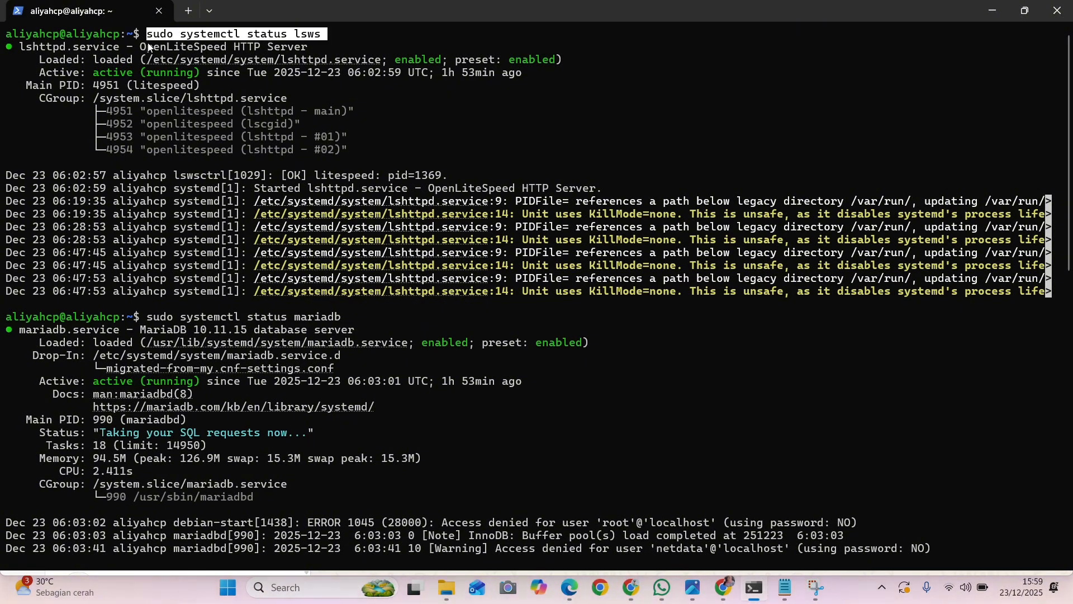
{"action": "left_click_drag", "start_coordinate": [207, 72], "coordinate": [94, 77]}
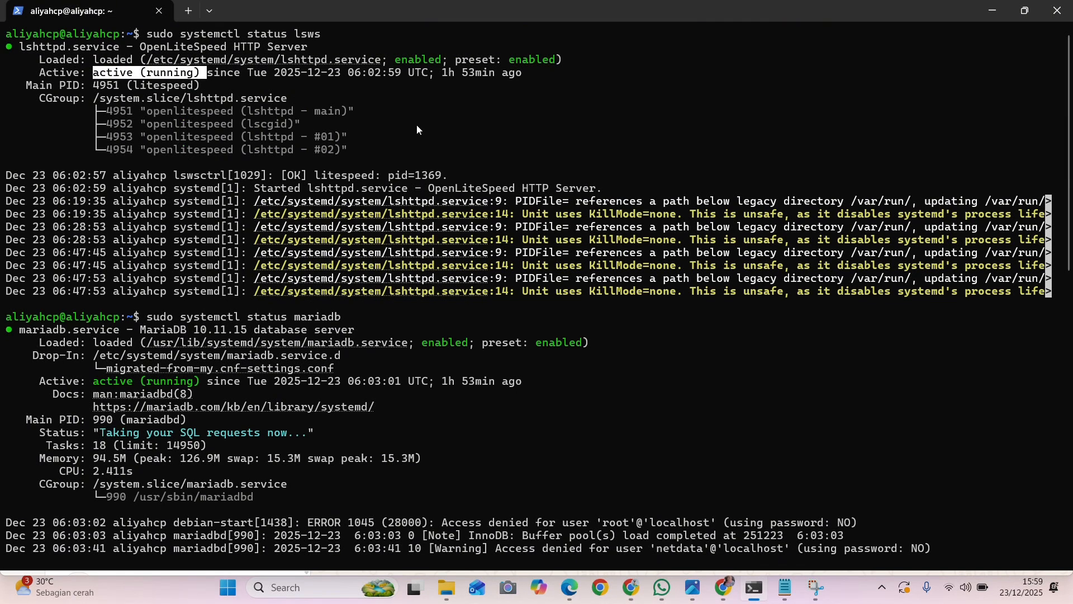
{"action": "key", "text": "ctrl+c"}
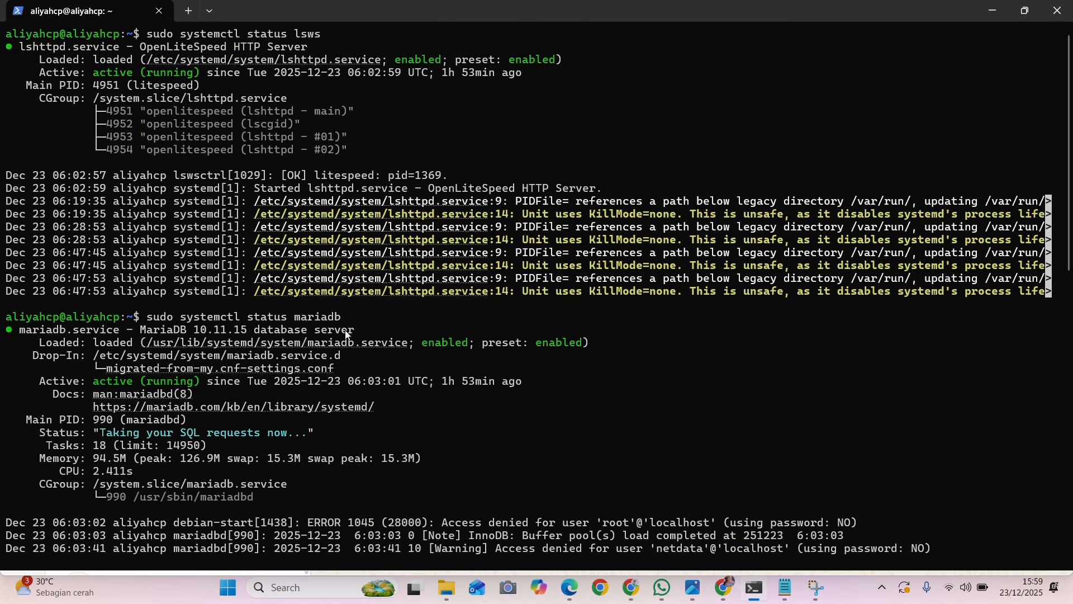
{"action": "left_click_drag", "start_coordinate": [344, 316], "coordinate": [148, 322]}
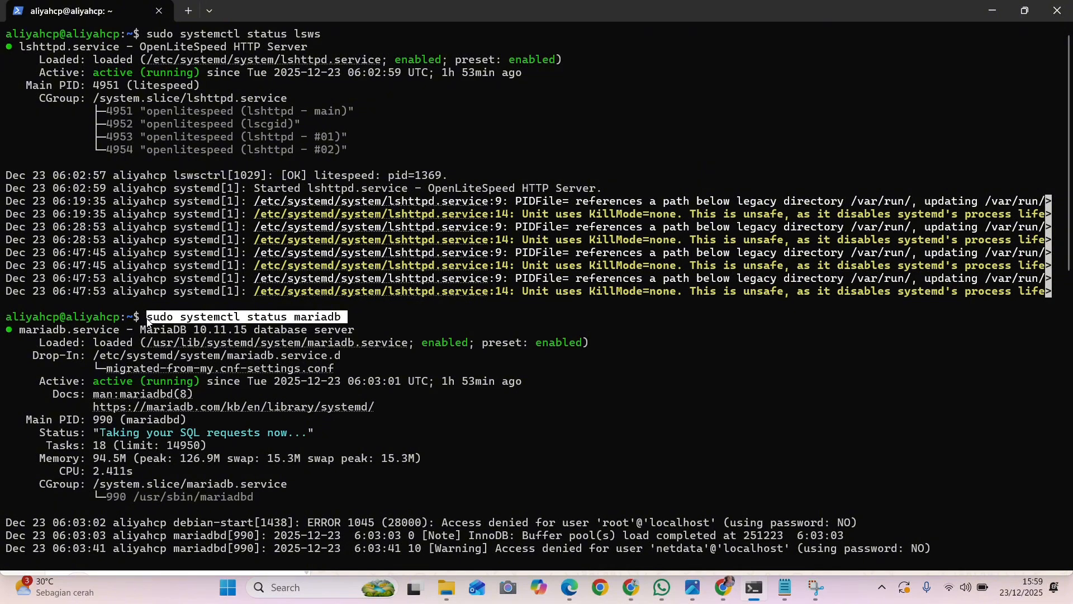
{"action": "left_click_drag", "start_coordinate": [199, 381], "coordinate": [93, 384]}
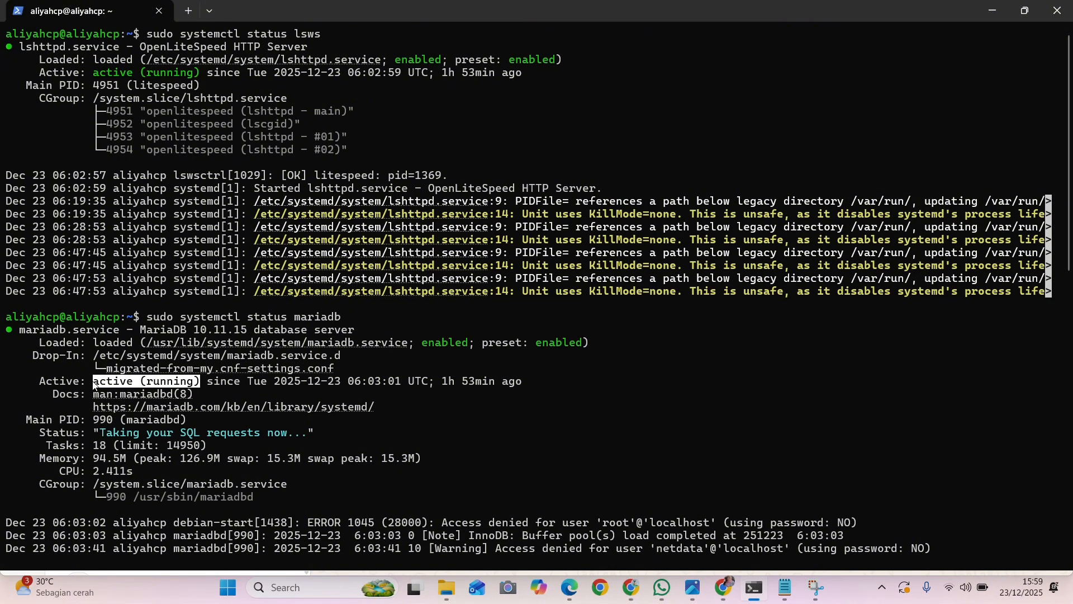
Examine the systemctl status output for the pdns and pure-ftpd-mysql services, focusing on their Active lines
{"action": "scroll", "coordinate": [493, 440], "scroll_direction": "down", "scroll_amount": 12}
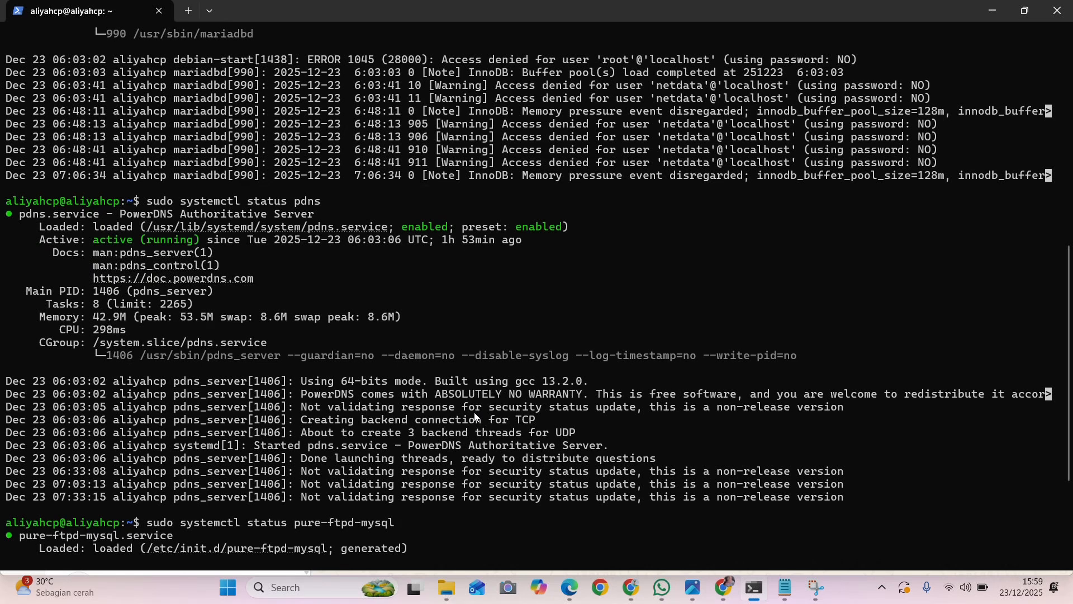
{"action": "left_click_drag", "start_coordinate": [331, 199], "coordinate": [147, 205]}
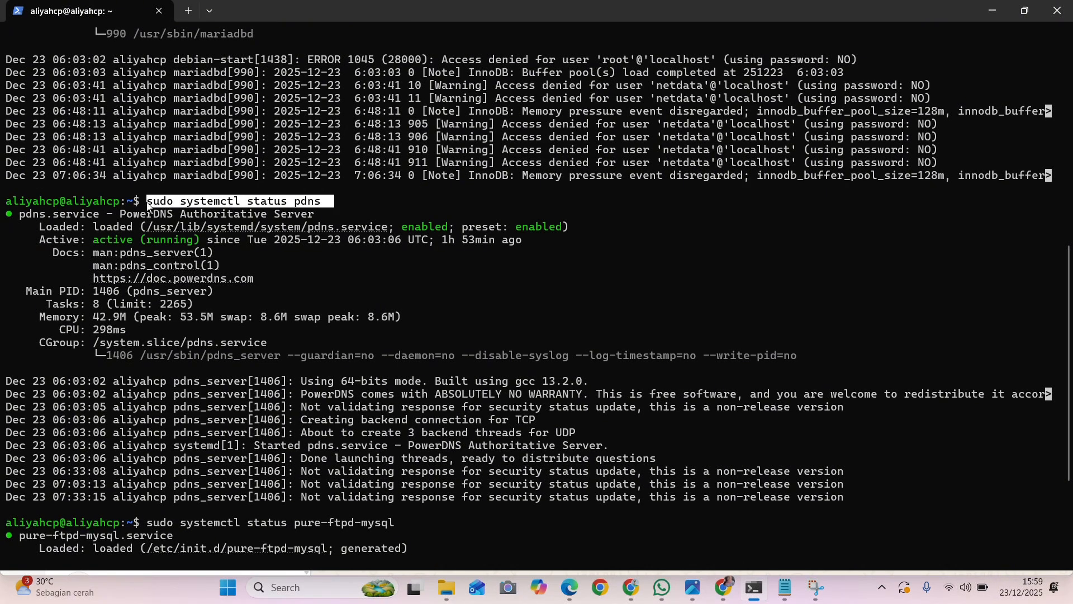
{"action": "left_click_drag", "start_coordinate": [207, 244], "coordinate": [92, 245]}
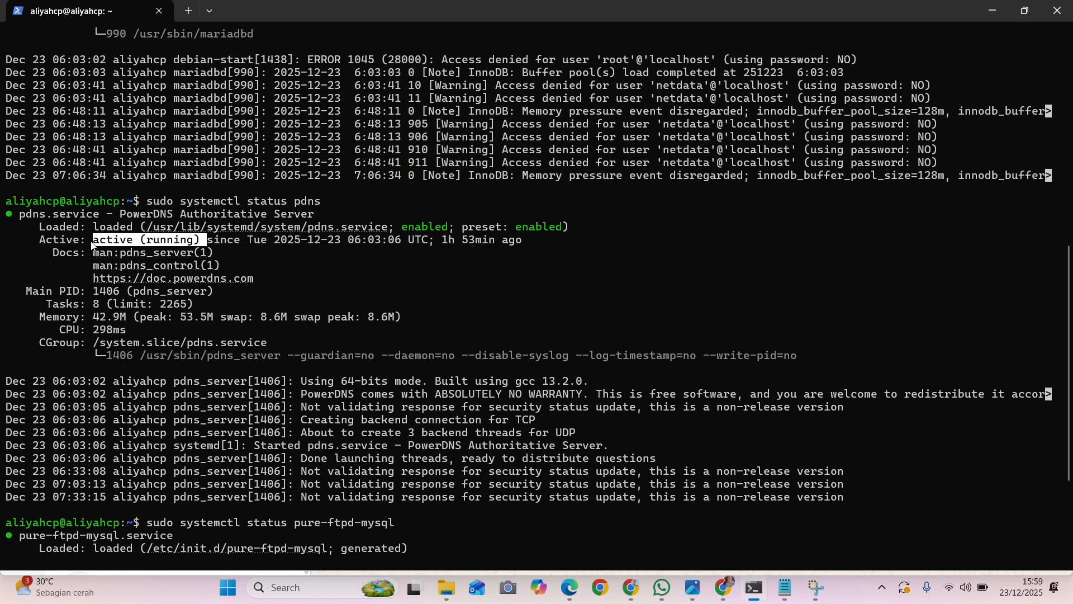
{"action": "left_click", "coordinate": [346, 293]}
{"action": "scroll", "coordinate": [346, 293], "scroll_direction": "down", "scroll_amount": 5}
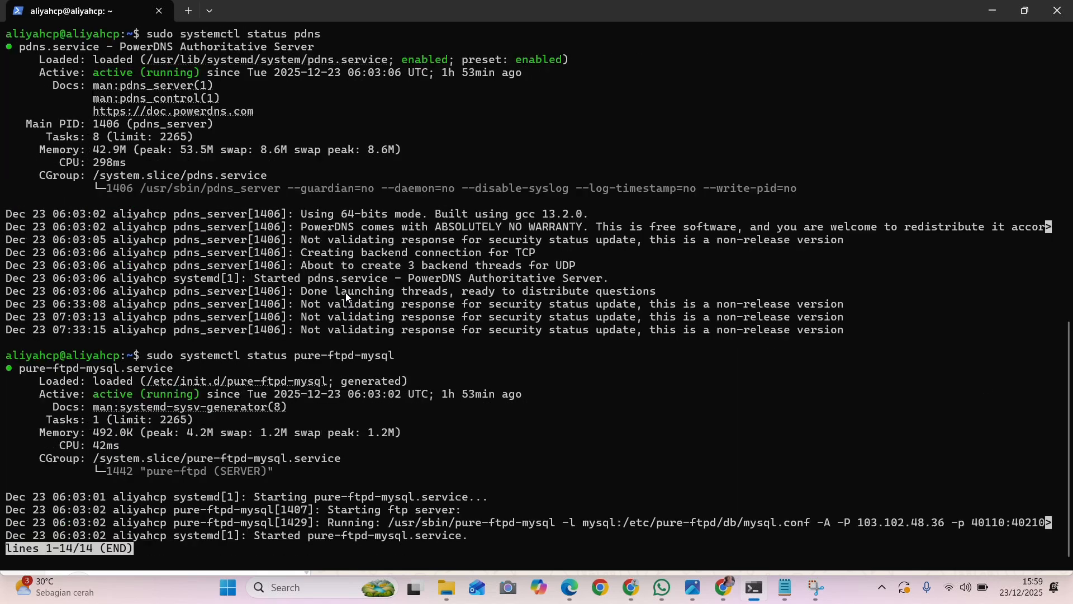
{"action": "left_click_drag", "start_coordinate": [400, 356], "coordinate": [148, 363]}
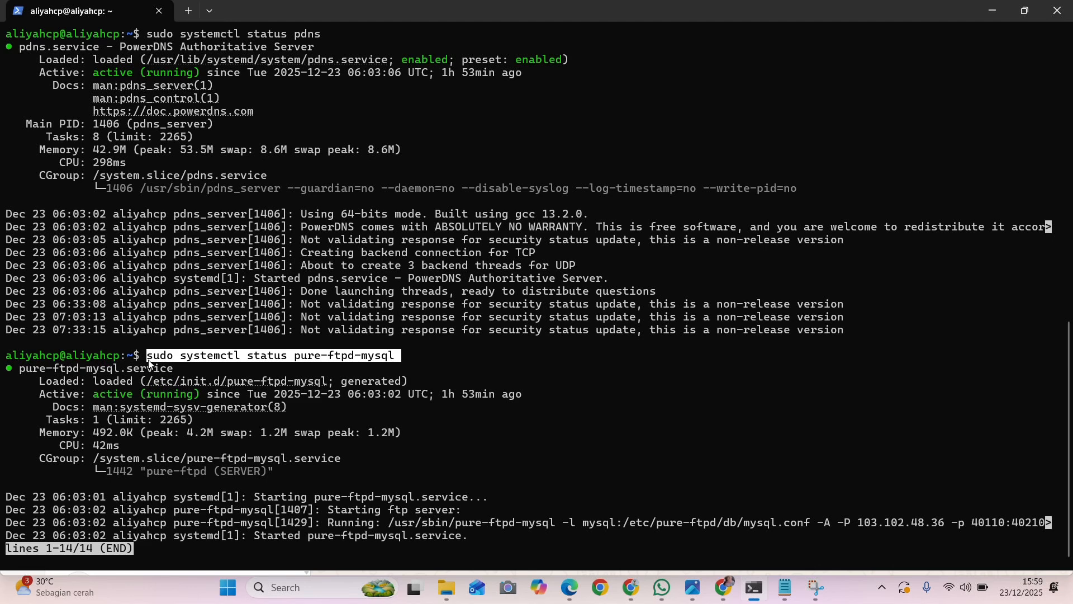
{"action": "left_click_drag", "start_coordinate": [203, 395], "coordinate": [94, 394]}
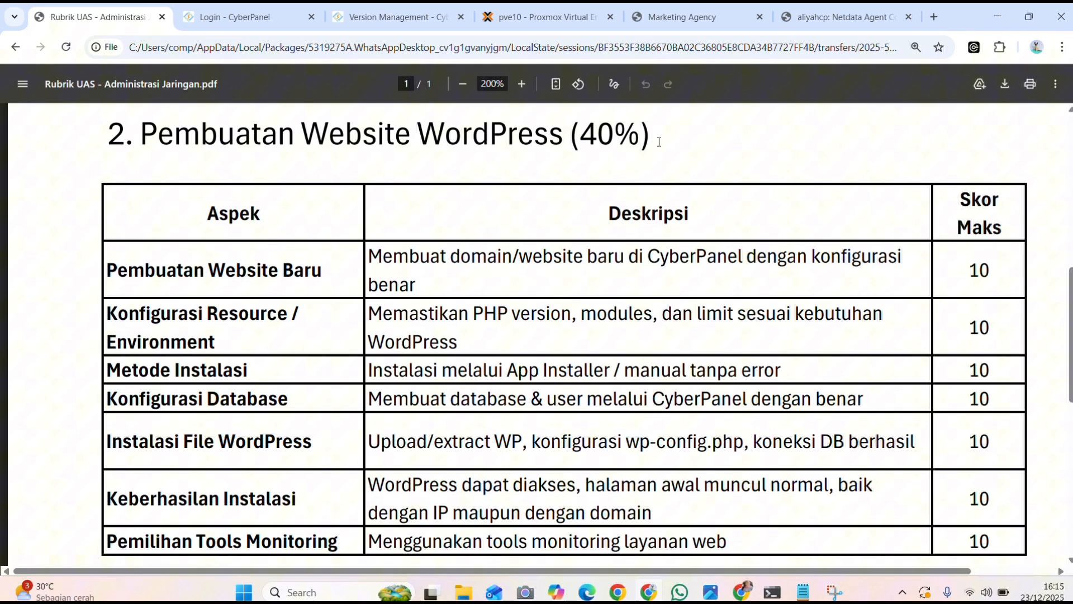
After reviewing the rubric's WordPress website heading, sign in to CyberPanel as admin with the account password
{"action": "left_click_drag", "start_coordinate": [664, 139], "coordinate": [73, 149]}
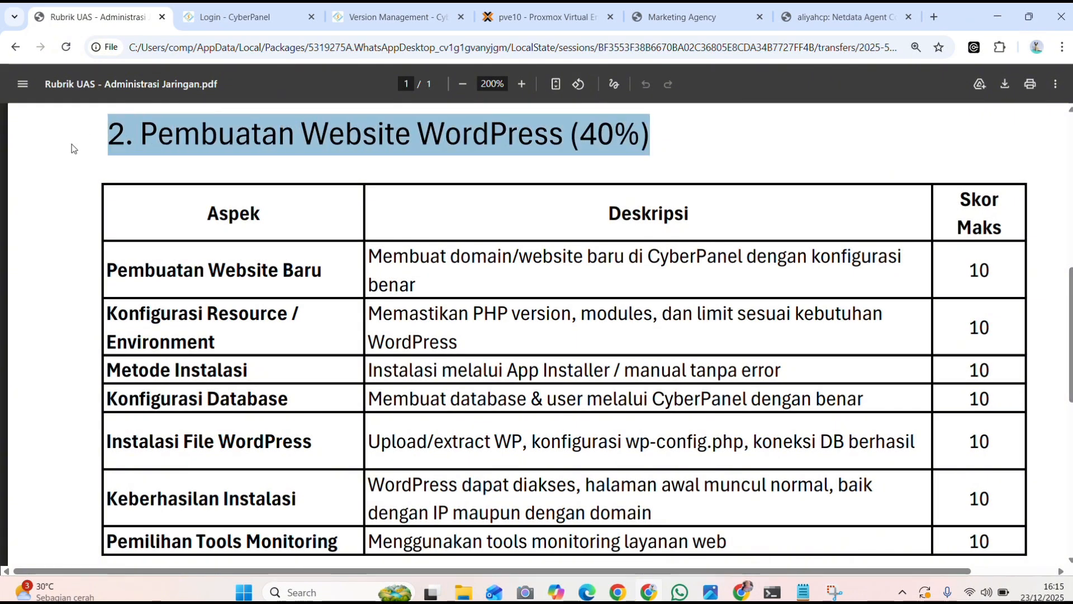
{"action": "left_click", "coordinate": [290, 23]}
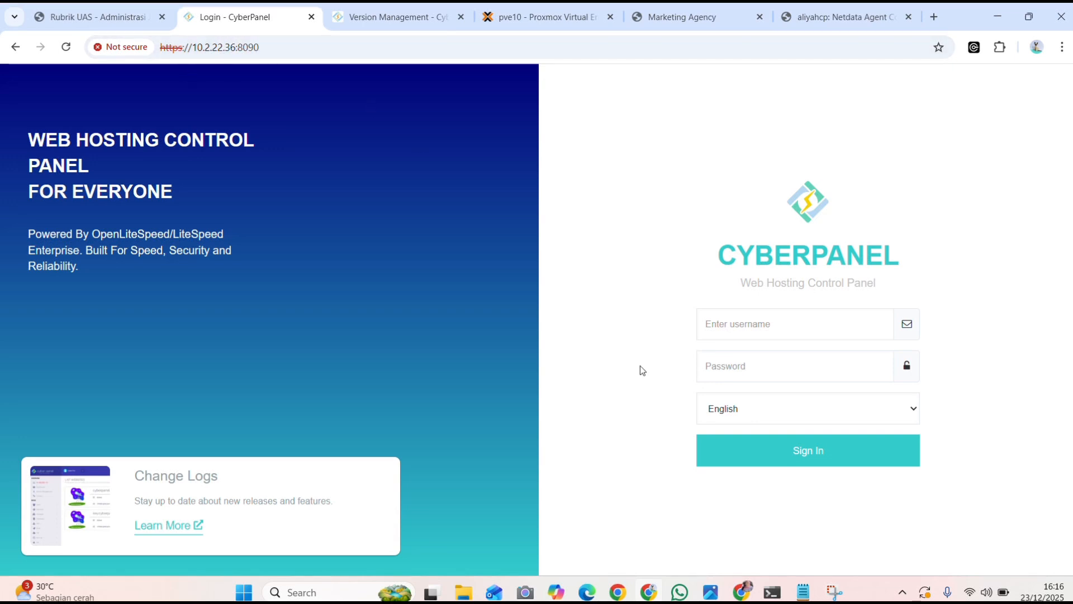
{"action": "left_click", "coordinate": [750, 315]}
{"action": "type", "text": "admin"}
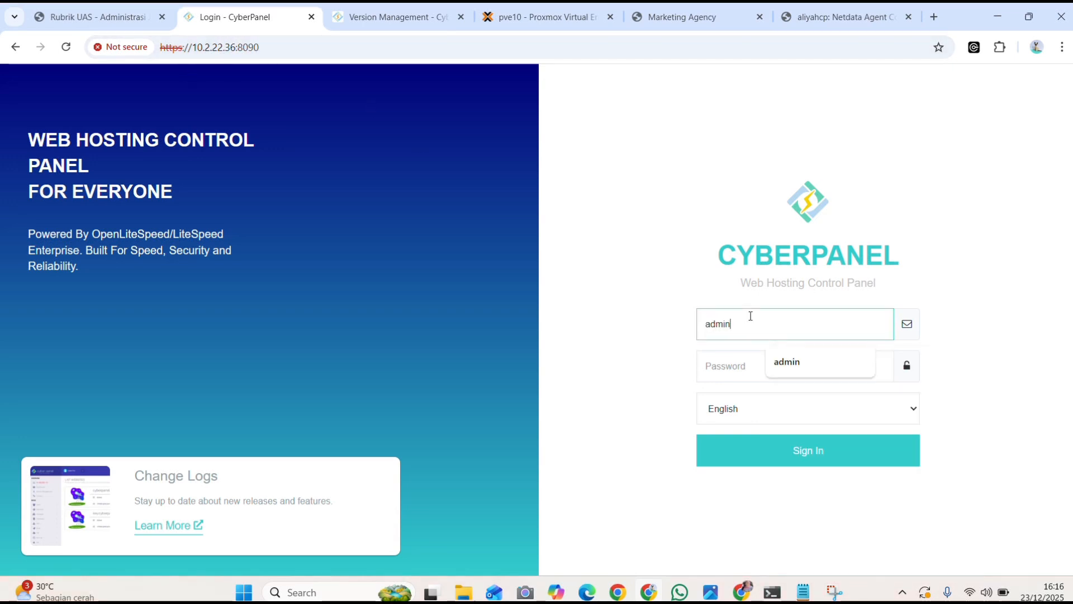
{"action": "left_click", "coordinate": [757, 361]}
{"action": "key", "text": "ctrl+v"}
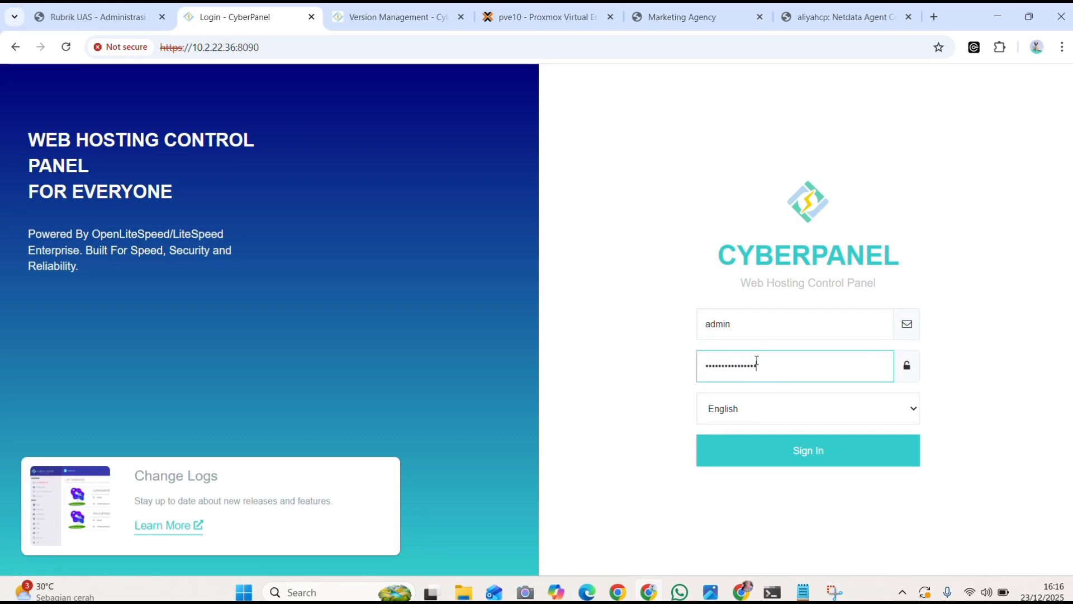
{"action": "left_click", "coordinate": [797, 454]}
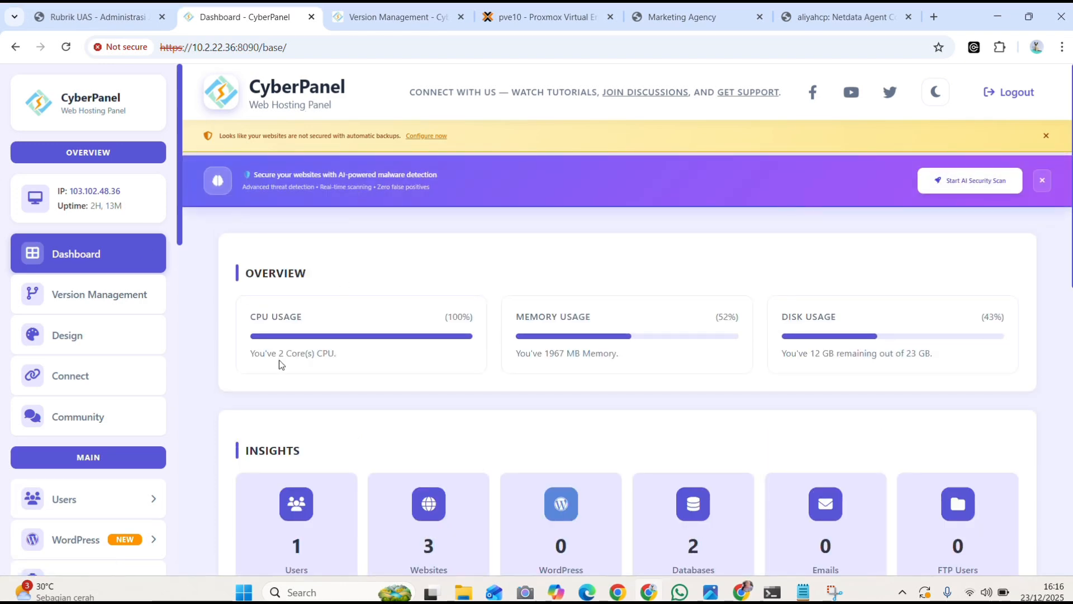
Open CyberPanel's Version Management page and check the current version in the version information
{"action": "left_click", "coordinate": [81, 289]}
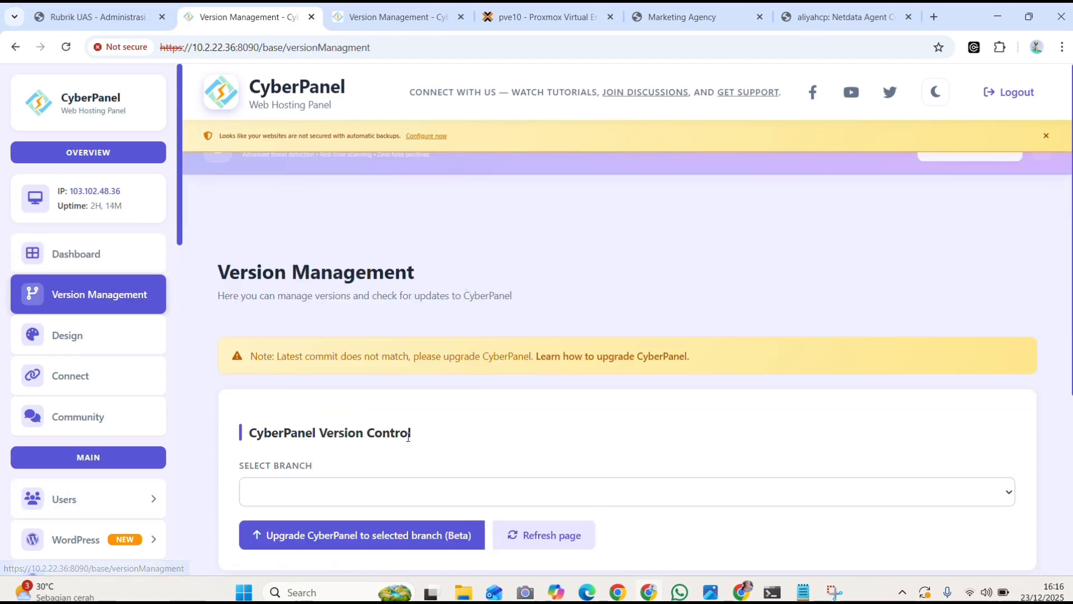
{"action": "scroll", "coordinate": [407, 436], "scroll_direction": "down", "scroll_amount": 5}
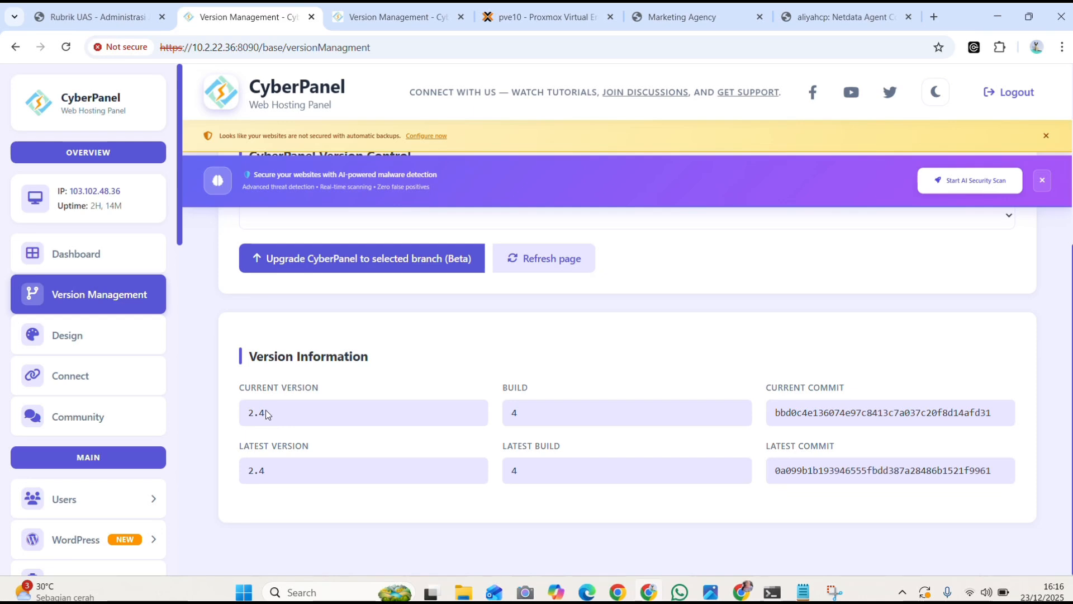
{"action": "left_click_drag", "start_coordinate": [266, 412], "coordinate": [237, 412]}
Check the rubric's new website requirement and open CyberPanel's Create Website form
{"action": "left_click_drag", "start_coordinate": [324, 270], "coordinate": [74, 264]}
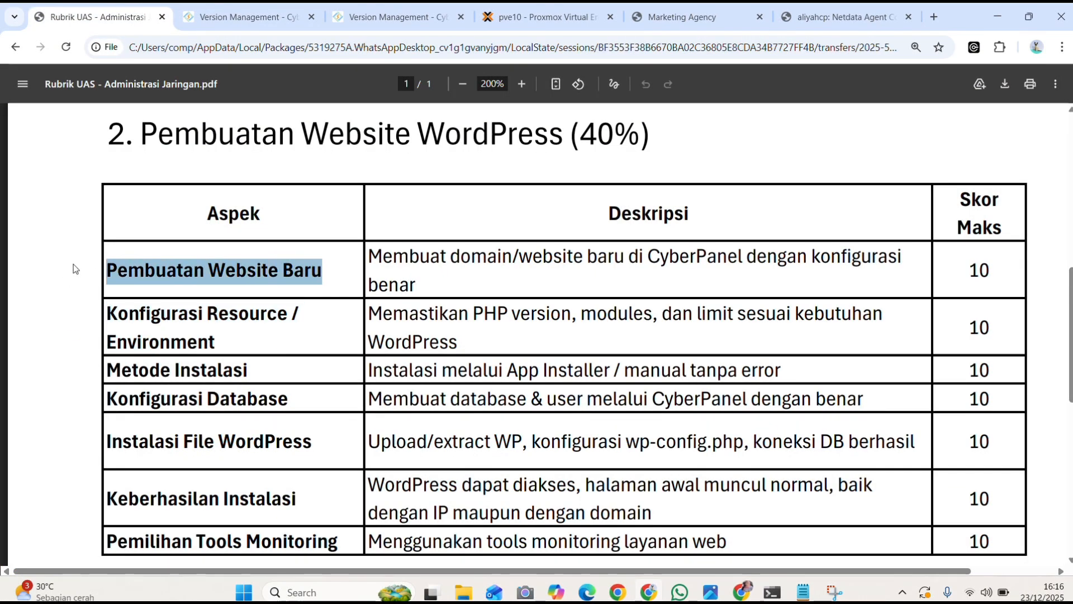
{"action": "left_click", "coordinate": [246, 17]}
{"action": "scroll", "coordinate": [89, 223], "scroll_direction": "down", "scroll_amount": 6}
{"action": "left_click", "coordinate": [123, 237]}
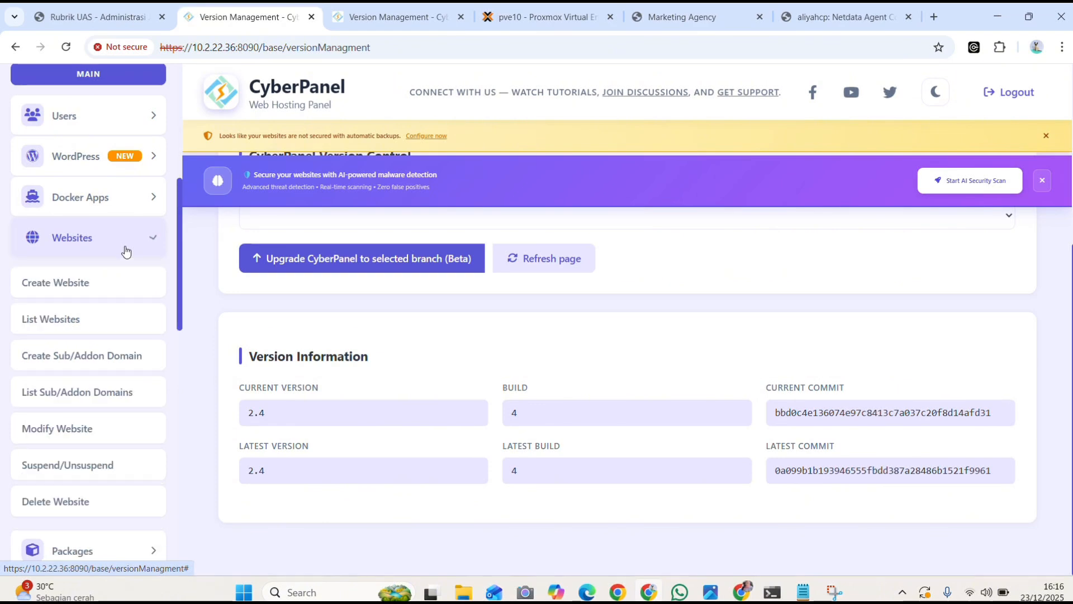
{"action": "left_click", "coordinate": [109, 283]}
In the Create Website form, set the package to Default, the owner to admin, and the domain name to the previously used .tests domain
{"action": "scroll", "coordinate": [453, 268], "scroll_direction": "down", "scroll_amount": 2}
{"action": "left_click", "coordinate": [438, 297]}
{"action": "left_click", "coordinate": [447, 342]}
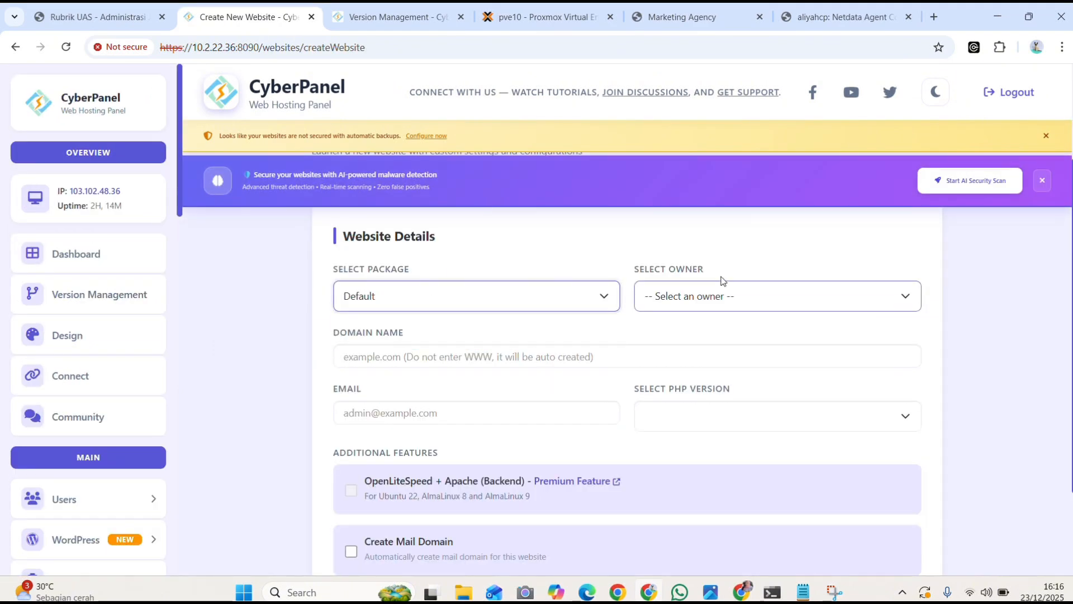
{"action": "left_click", "coordinate": [728, 296]}
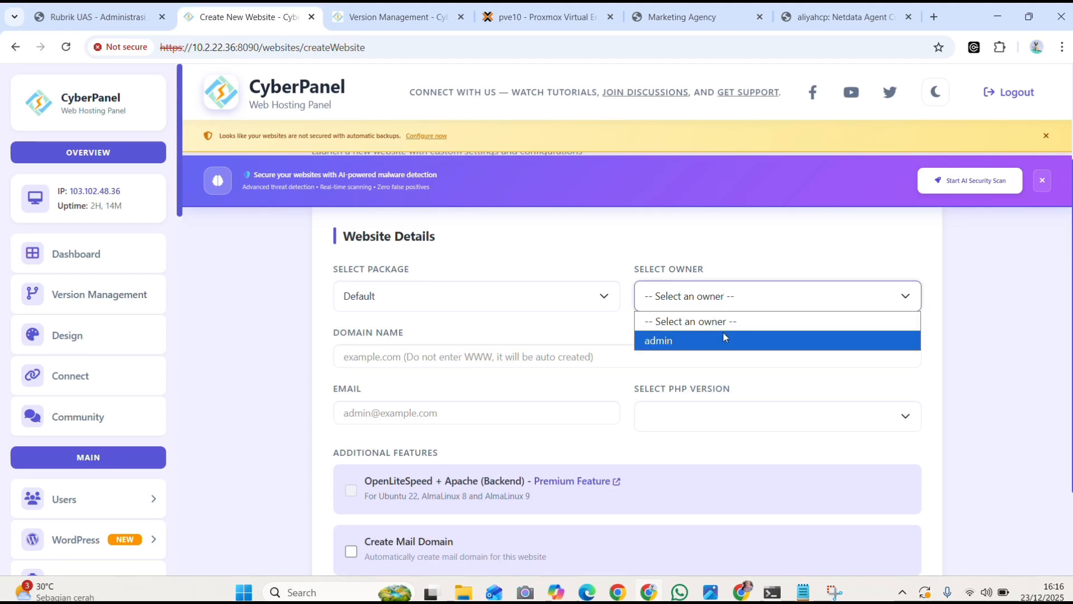
{"action": "left_click", "coordinate": [724, 339]}
{"action": "left_click", "coordinate": [578, 352]}
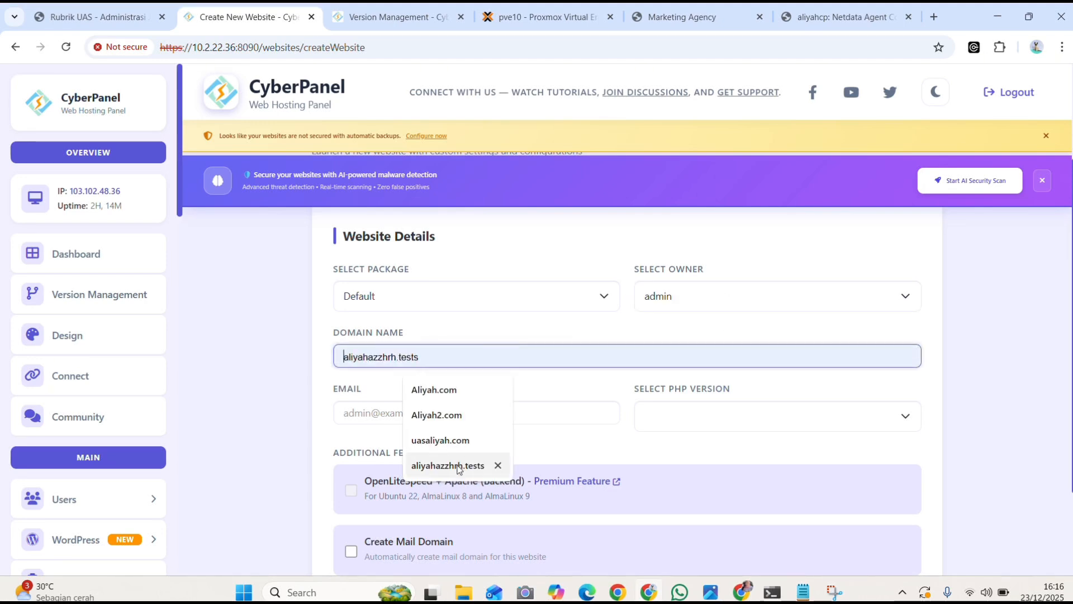
{"action": "left_click", "coordinate": [475, 465]}
Fill in the new website's contact e-mail and set its PHP version to PHP 8.2
{"action": "left_click", "coordinate": [426, 412]}
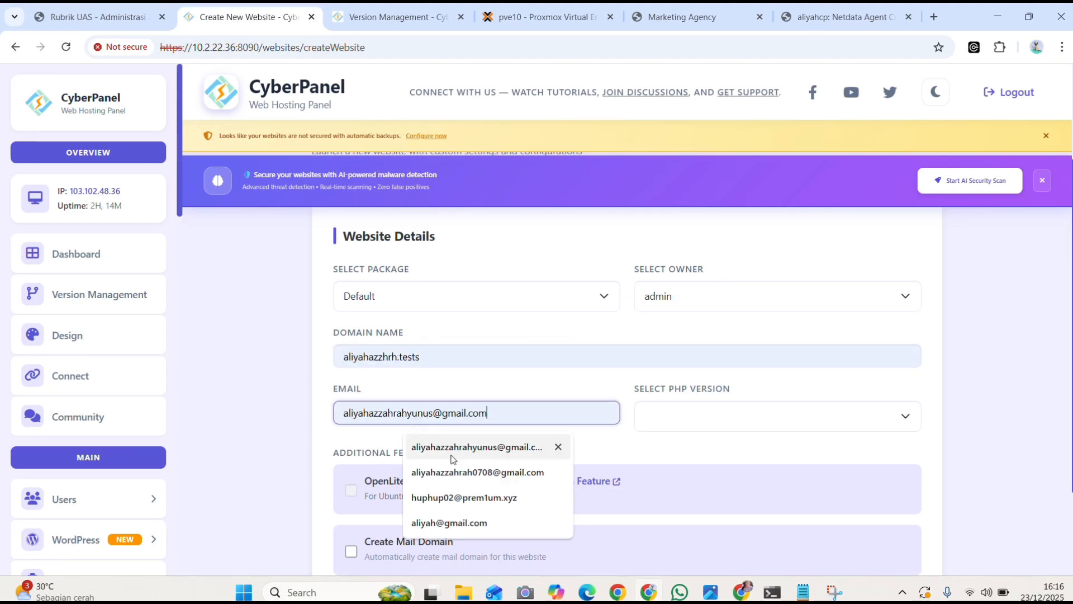
{"action": "left_click", "coordinate": [475, 446]}
{"action": "left_click", "coordinate": [672, 425]}
{"action": "left_click", "coordinate": [672, 478]}
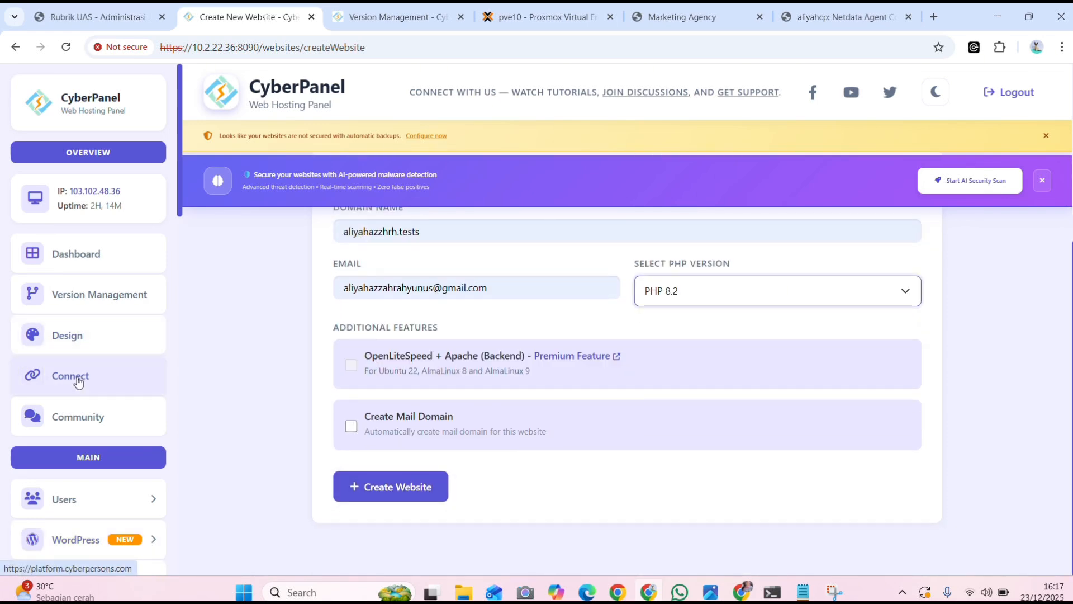
Open CyberPanel's website list and examine the state, IP address, PHP version and package of the .tests website
{"action": "scroll", "coordinate": [76, 380], "scroll_direction": "down", "scroll_amount": 3}
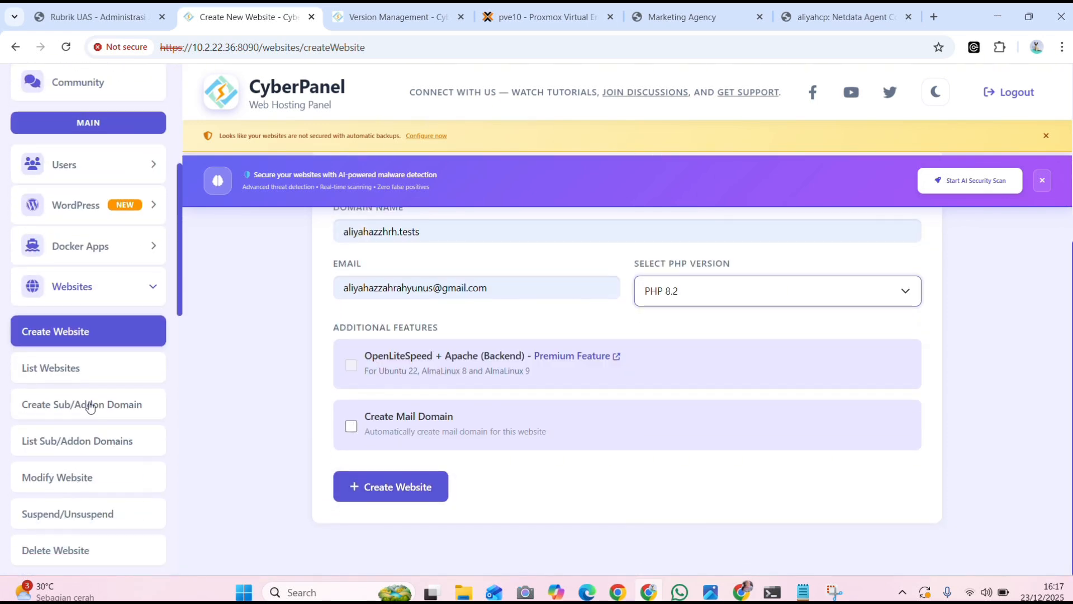
{"action": "left_click", "coordinate": [84, 373]}
{"action": "scroll", "coordinate": [508, 478], "scroll_direction": "down", "scroll_amount": 8}
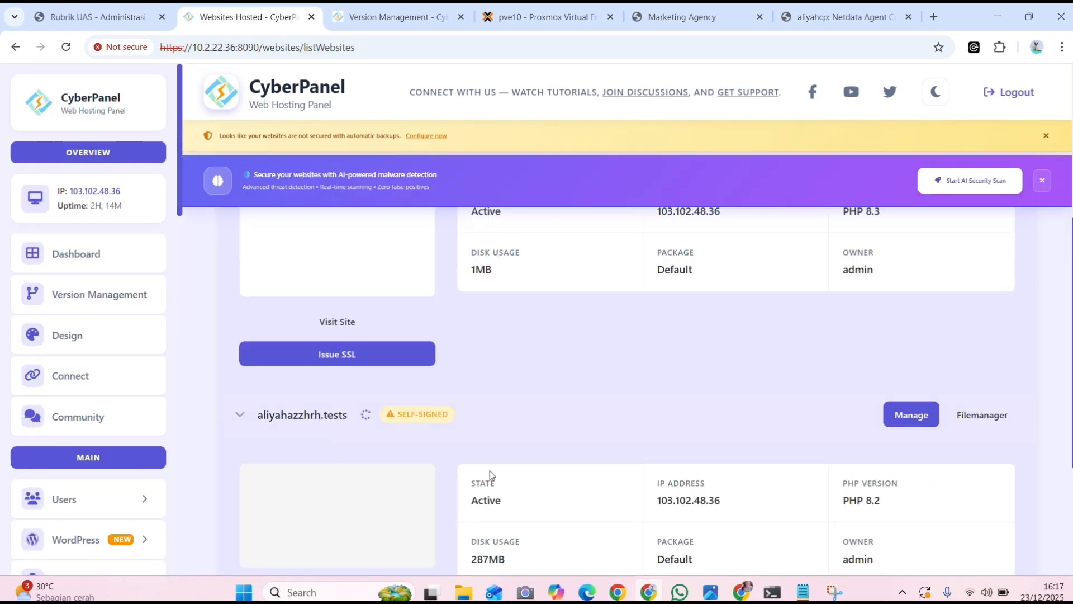
{"action": "scroll", "coordinate": [509, 480], "scroll_direction": "up", "scroll_amount": 1}
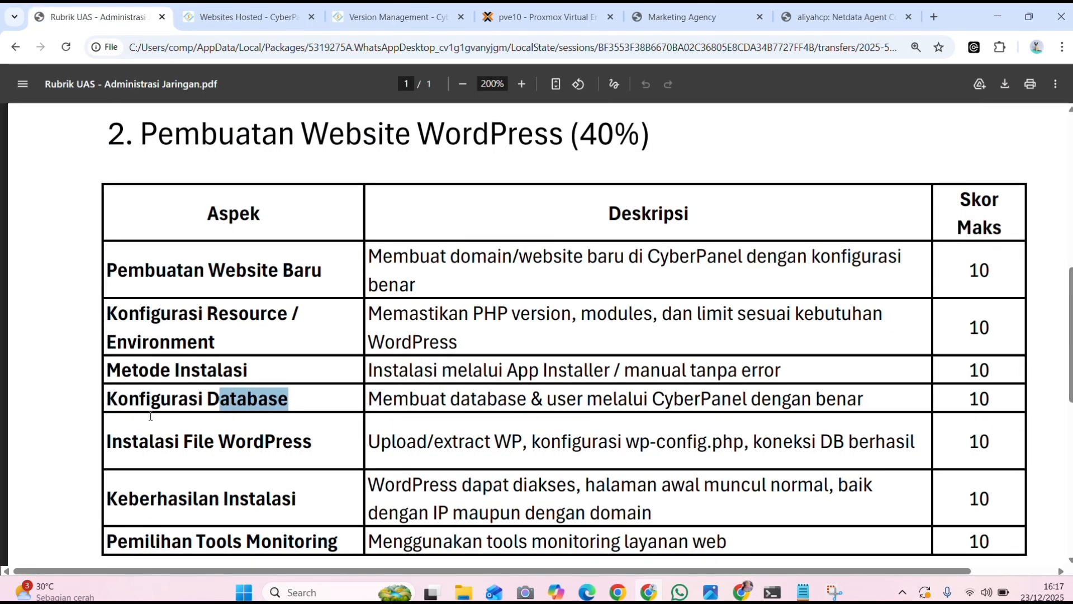
Highlight the rubric's Konfigurasi Database aspect and open CyberPanel's Create Database form
{"action": "left_click", "coordinate": [95, 17]}
{"action": "left_click_drag", "start_coordinate": [61, 419], "coordinate": [64, 405]}
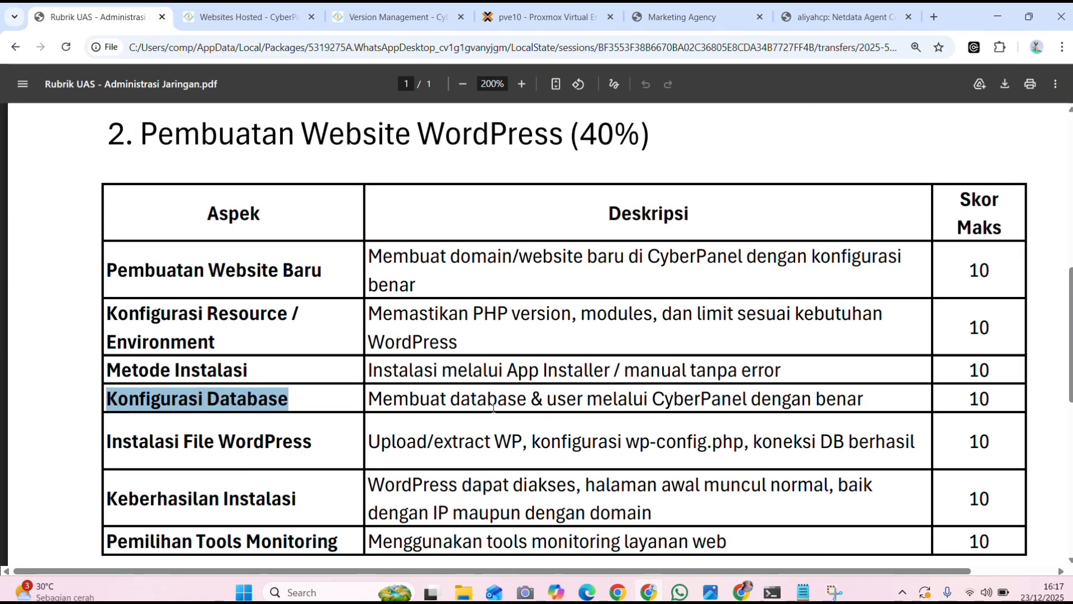
{"action": "left_click", "coordinate": [246, 17]}
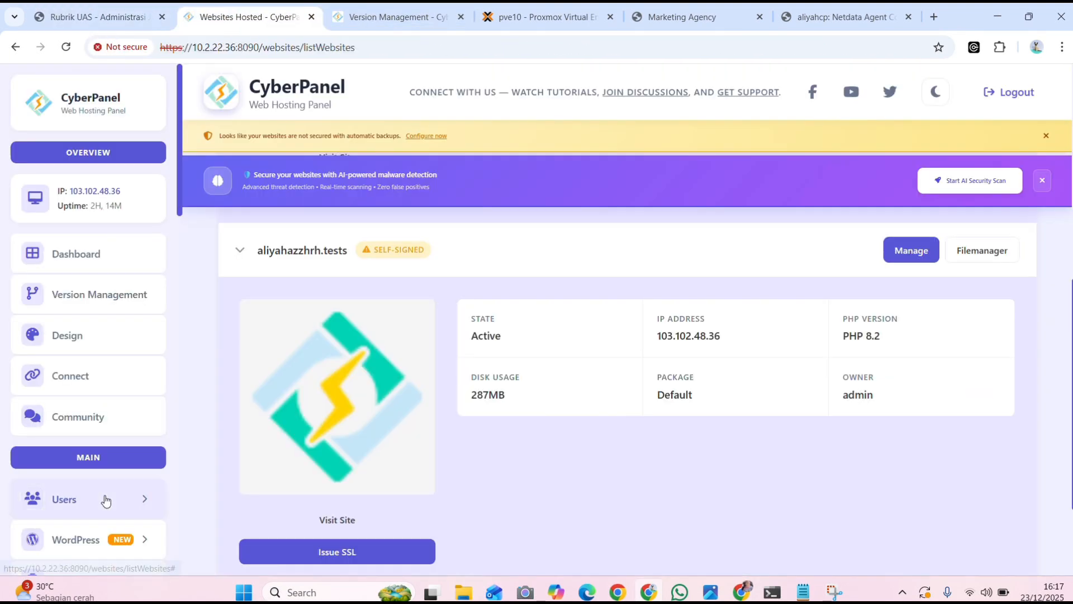
{"action": "left_click", "coordinate": [87, 419]}
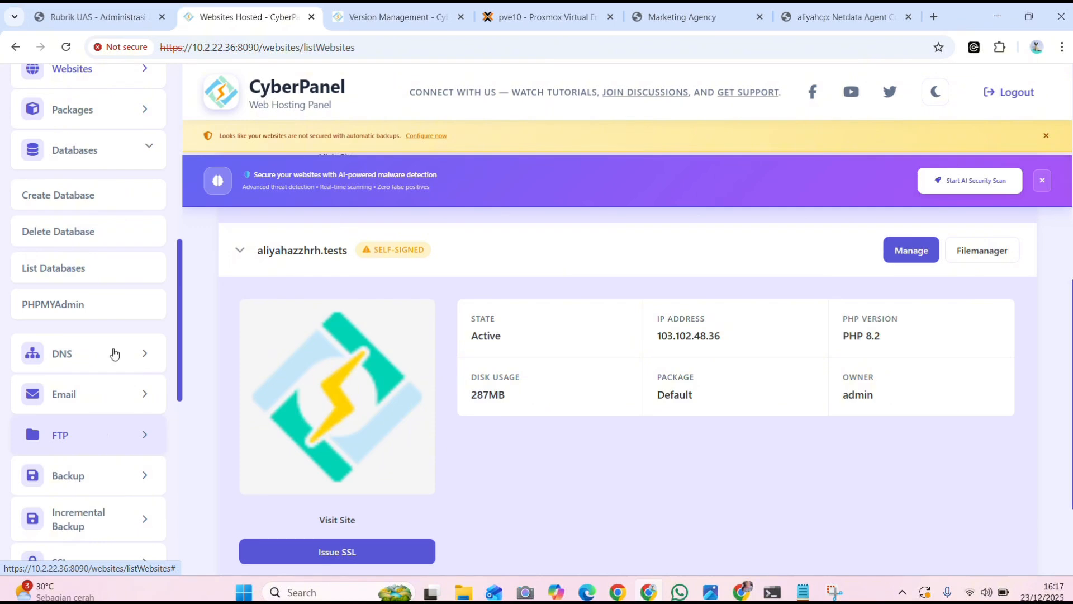
{"action": "left_click", "coordinate": [85, 195]}
Select the .tests website for the new database and enter the owner's first name as the database name
{"action": "scroll", "coordinate": [392, 414], "scroll_direction": "down", "scroll_amount": 1}
{"action": "left_click", "coordinate": [455, 438]}
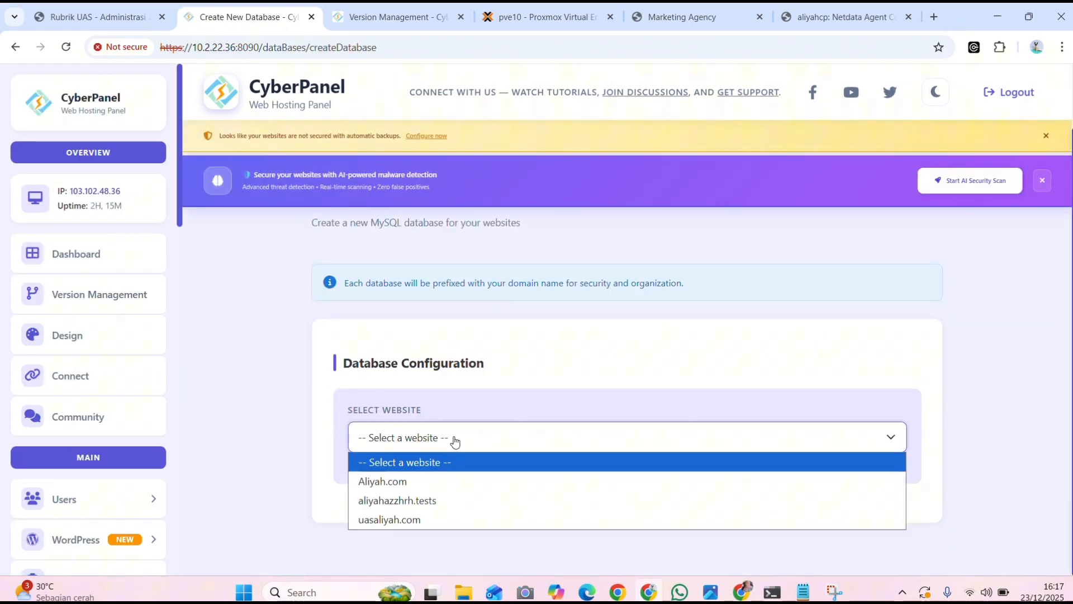
{"action": "left_click", "coordinate": [411, 501]}
{"action": "scroll", "coordinate": [472, 451], "scroll_direction": "down", "scroll_amount": 5}
{"action": "left_click", "coordinate": [376, 243]}
{"action": "type", "text": "aliyah"}
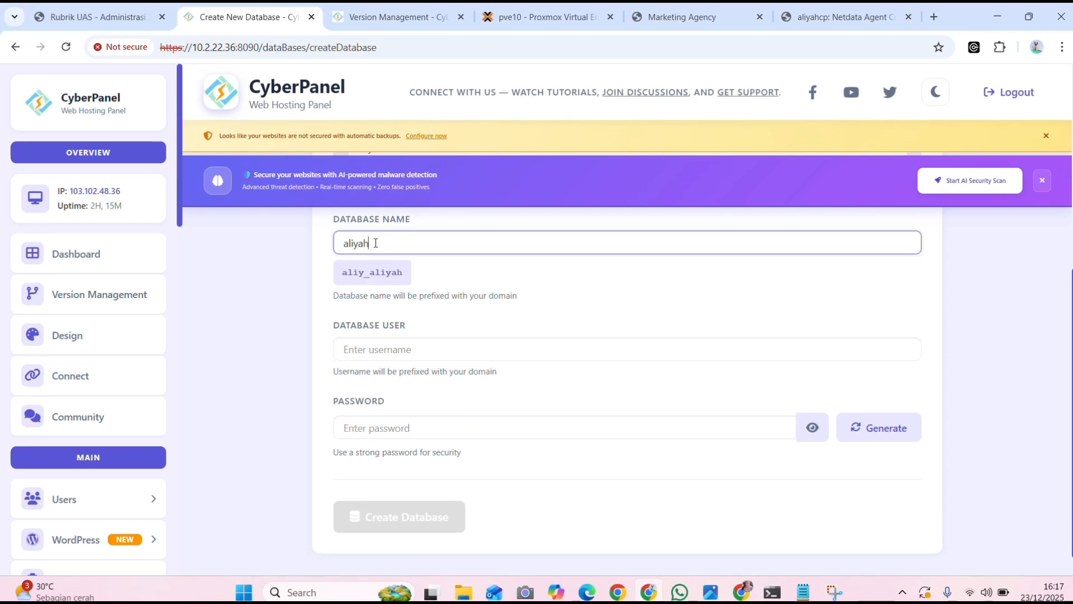
Fill in the new database's username and enter the database password
{"action": "left_click", "coordinate": [395, 351]}
{"action": "type", "text": "alliyah"}
{"action": "left_click", "coordinate": [412, 459]}
{"action": "type", "text": "*****"}
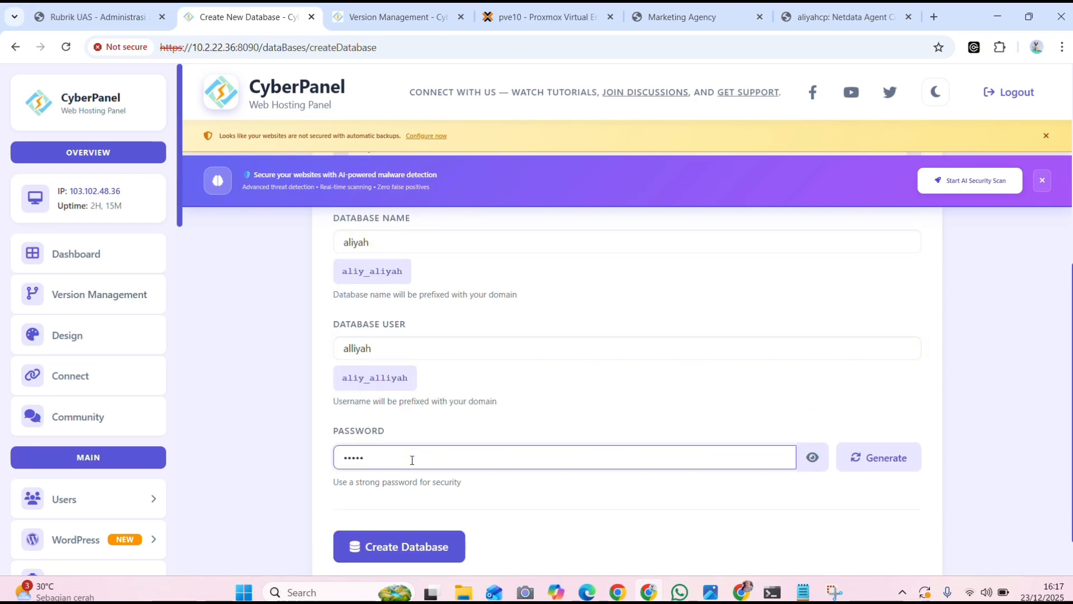
{"action": "scroll", "coordinate": [412, 460], "scroll_direction": "down", "scroll_amount": 2}
List the databases of the .tests website and check its database name and database user
{"action": "scroll", "coordinate": [93, 447], "scroll_direction": "down", "scroll_amount": 8}
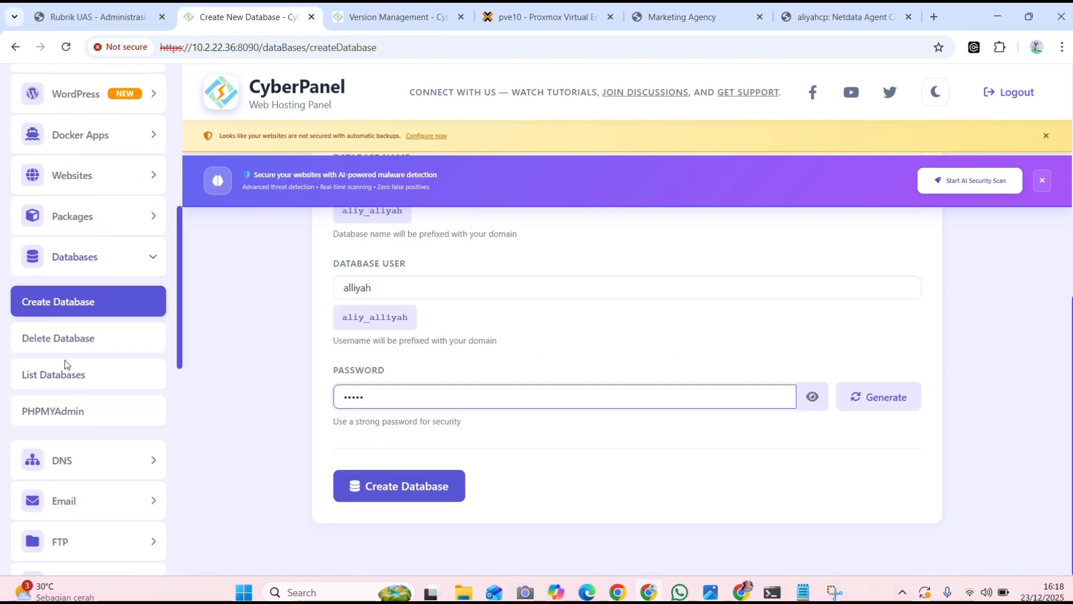
{"action": "left_click", "coordinate": [70, 373]}
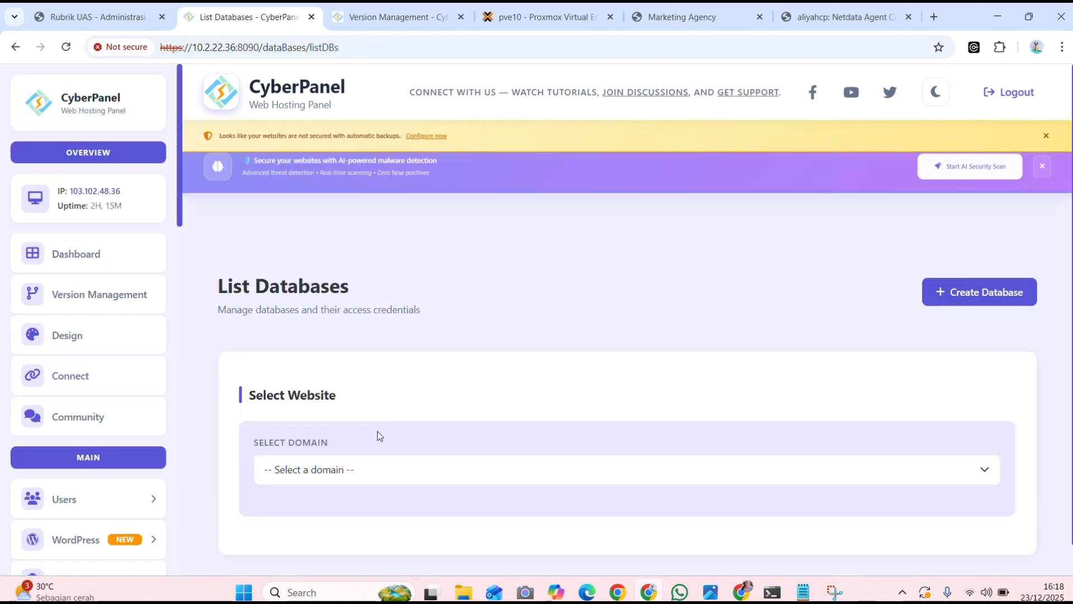
{"action": "left_click", "coordinate": [379, 445]}
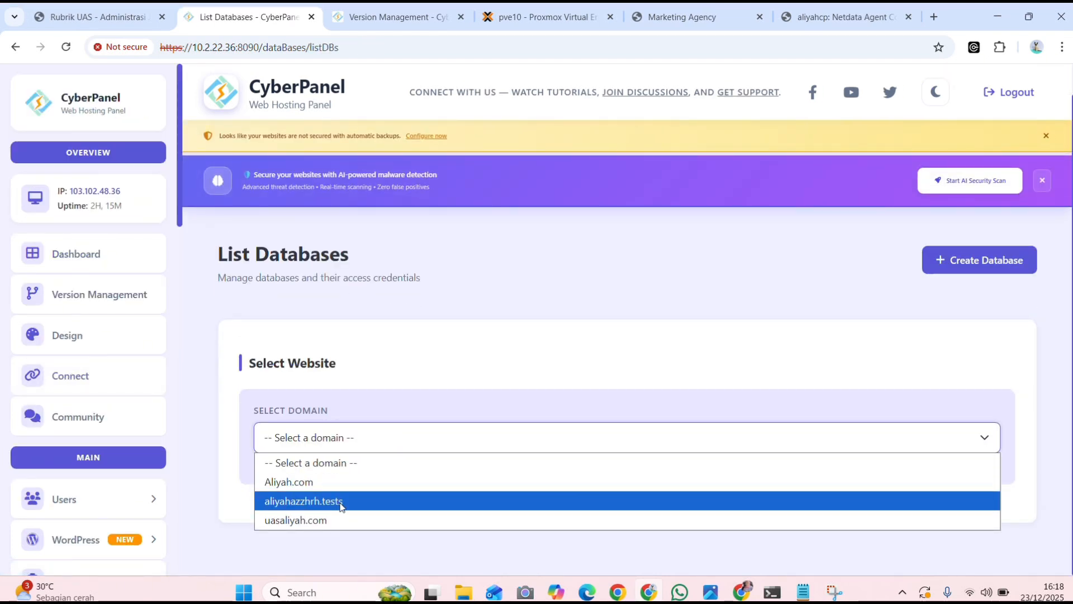
{"action": "left_click", "coordinate": [341, 501]}
{"action": "scroll", "coordinate": [472, 486], "scroll_direction": "down", "scroll_amount": 4}
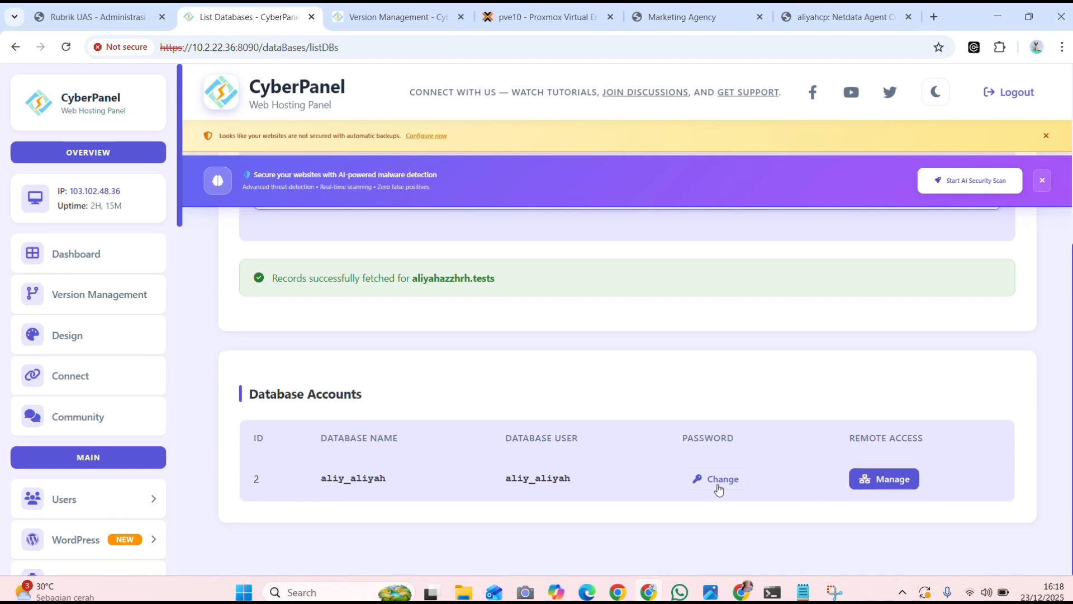
Highlight the rubric's Instalasi File WordPress aspect and examine the WordPress files in the website's public_html folder in File Manager
{"action": "left_click", "coordinate": [120, 17]}
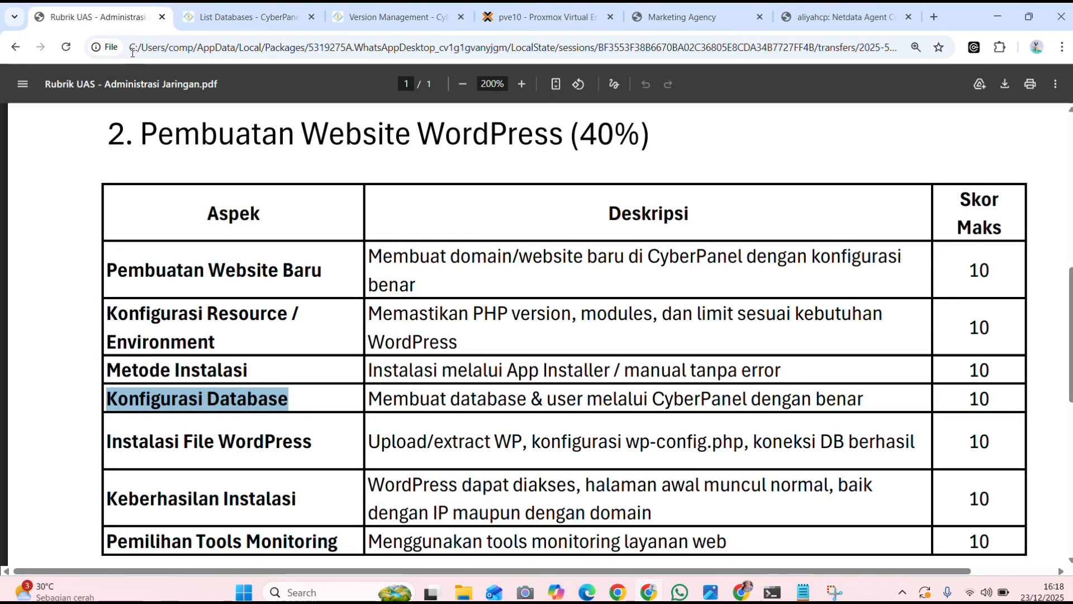
{"action": "left_click_drag", "start_coordinate": [313, 442], "coordinate": [53, 427]}
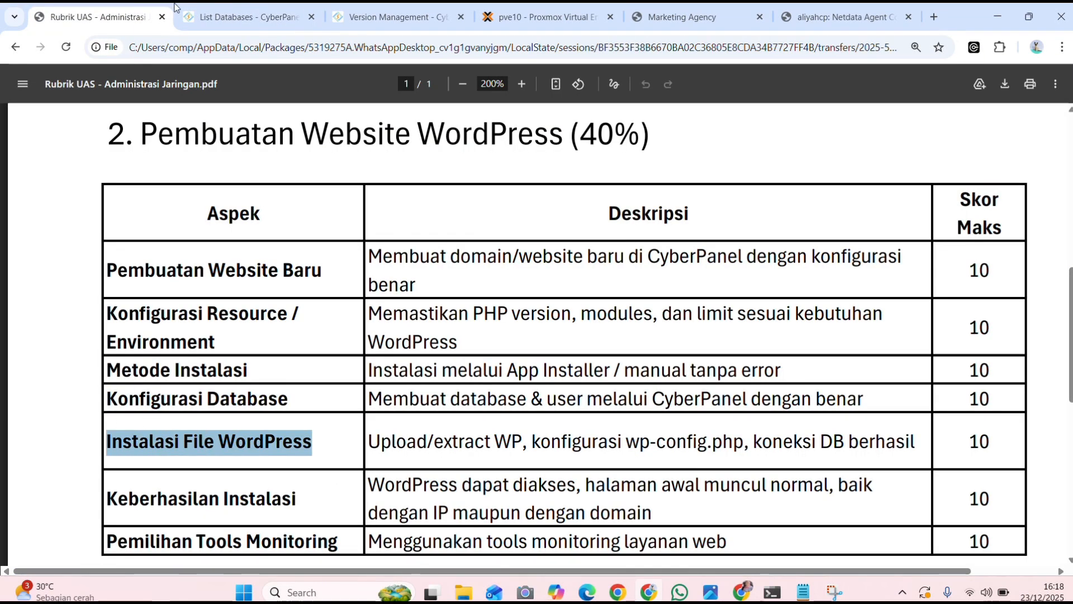
{"action": "left_click", "coordinate": [190, 10]}
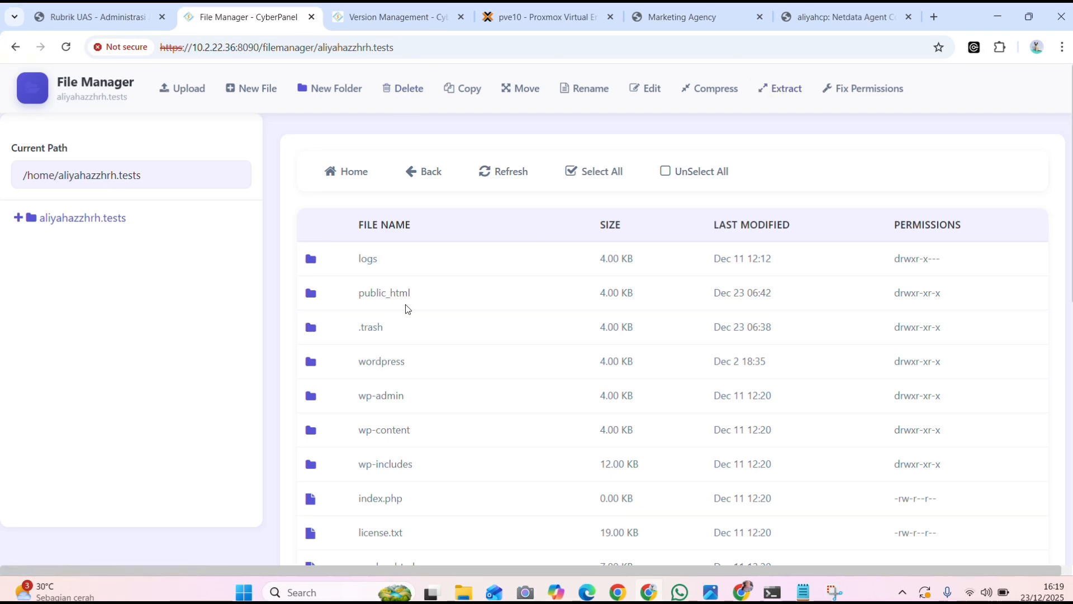
{"action": "double_click", "coordinate": [425, 295]}
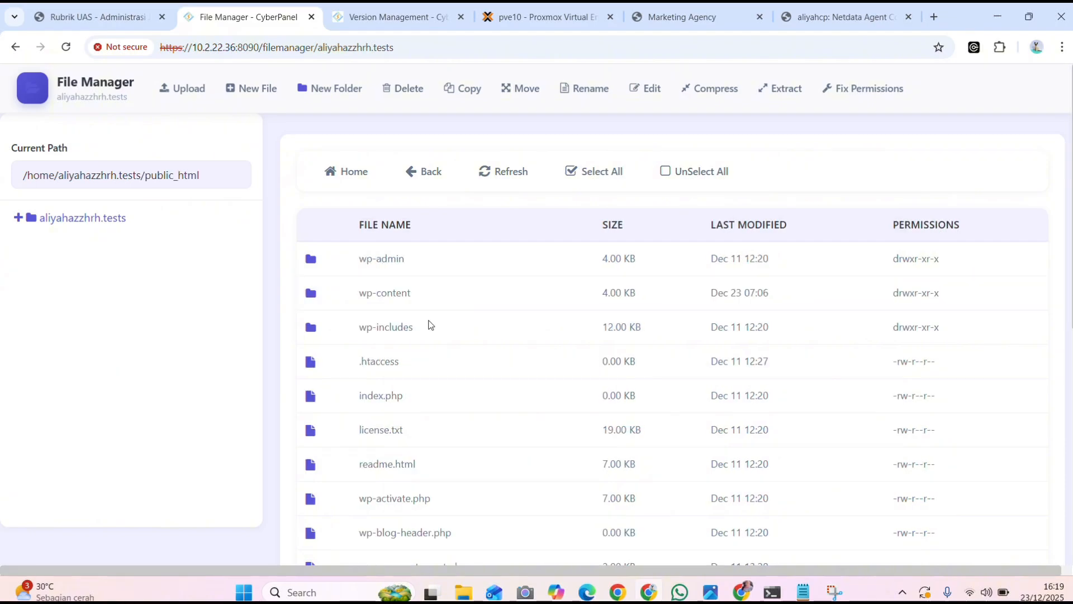
{"action": "scroll", "coordinate": [408, 514], "scroll_direction": "down", "scroll_amount": 3}
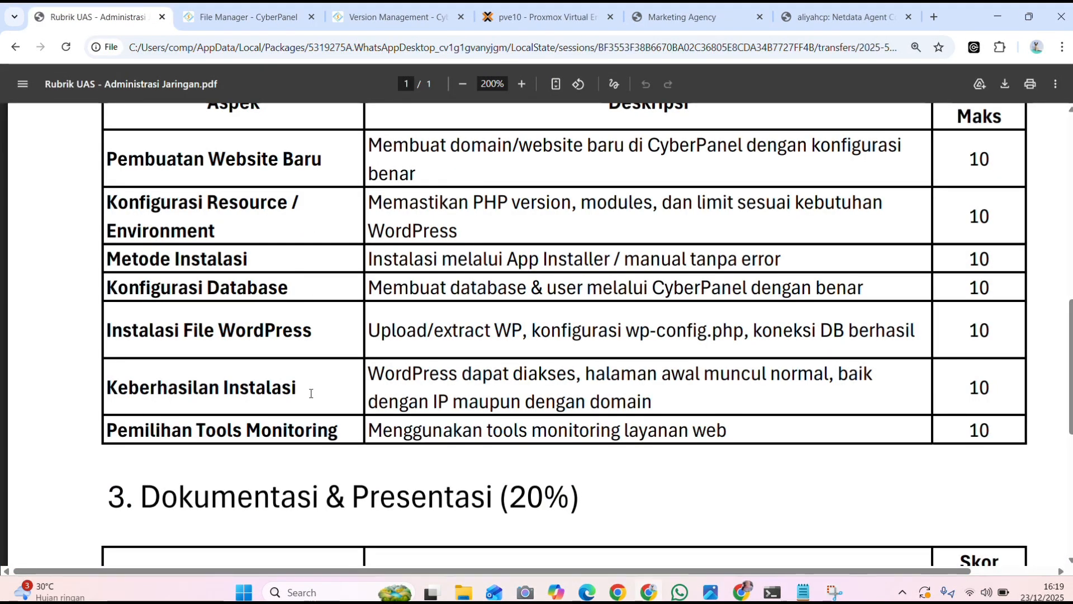
Log in to the WordPress dashboard with the filled-in credentials and visit the Marketing Agency site
{"action": "left_click_drag", "start_coordinate": [311, 387], "coordinate": [106, 387]}
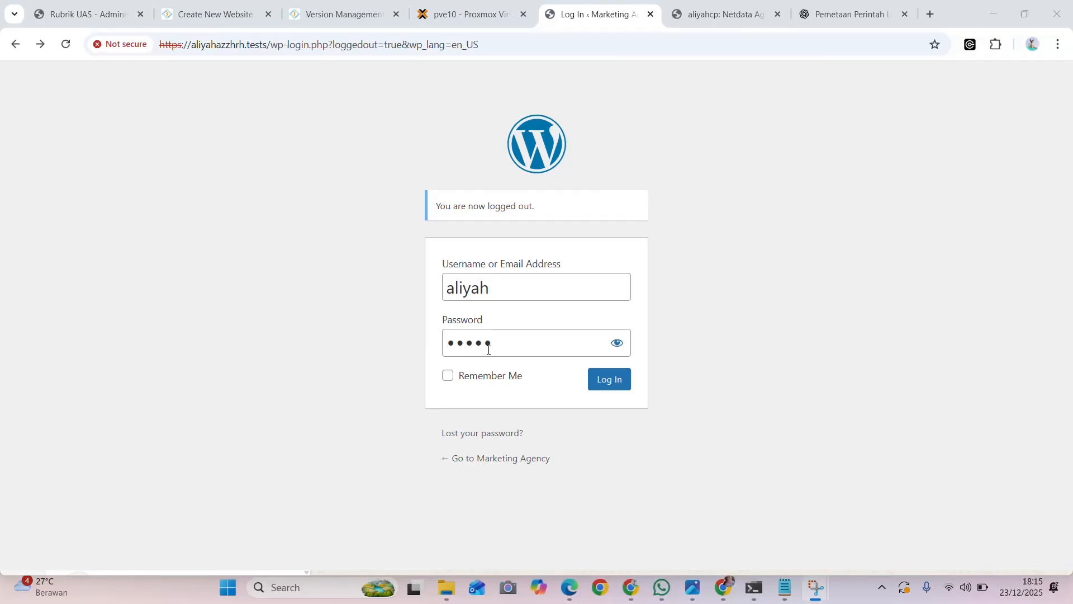
{"action": "left_click", "coordinate": [622, 385]}
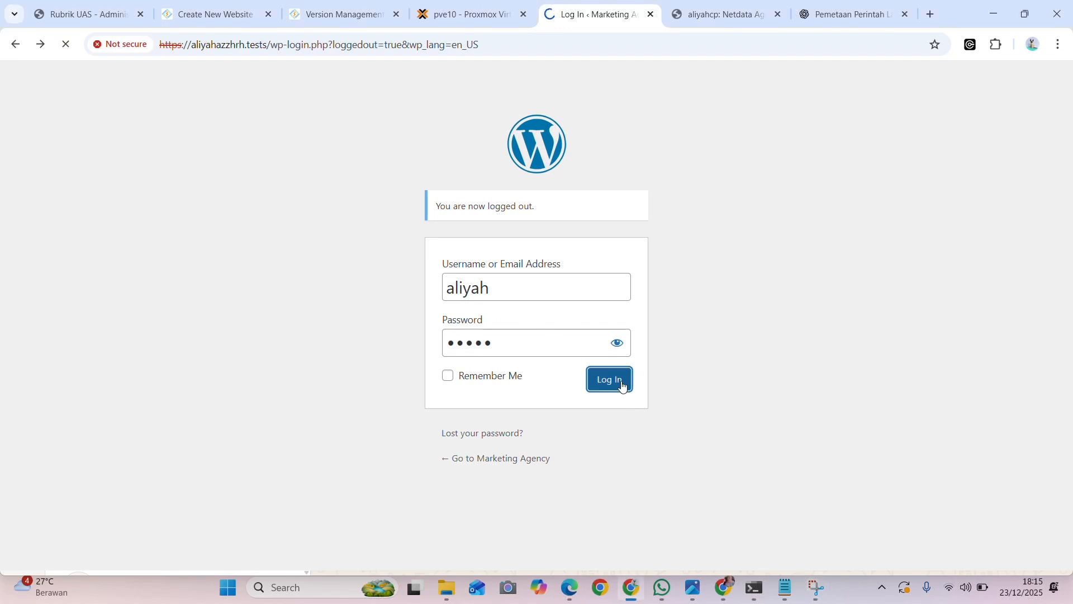
{"action": "mouse_move", "coordinate": [48, 73]}
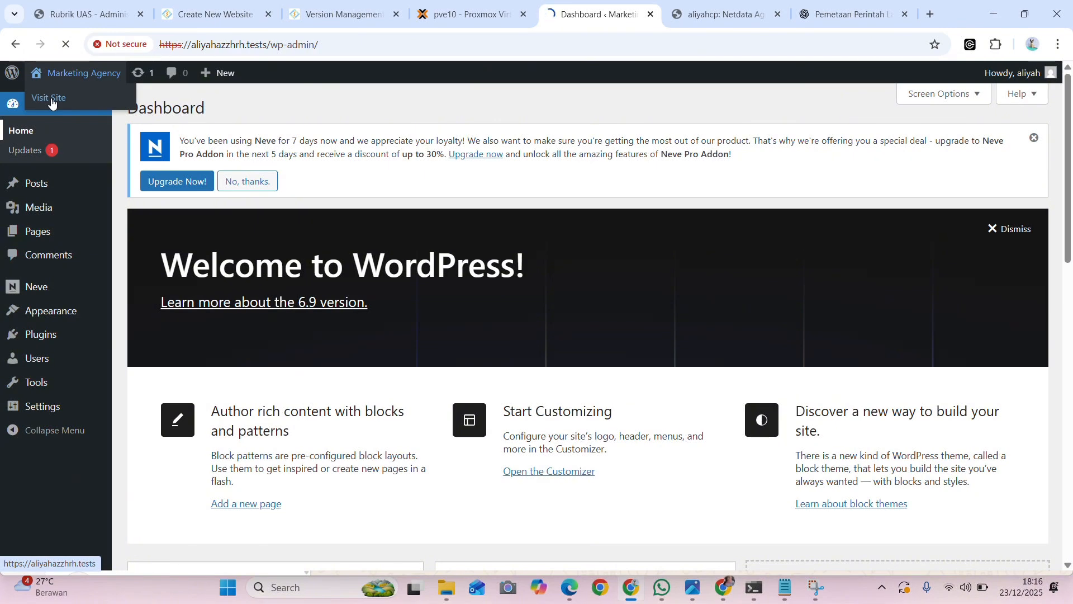
{"action": "left_click", "coordinate": [51, 100]}
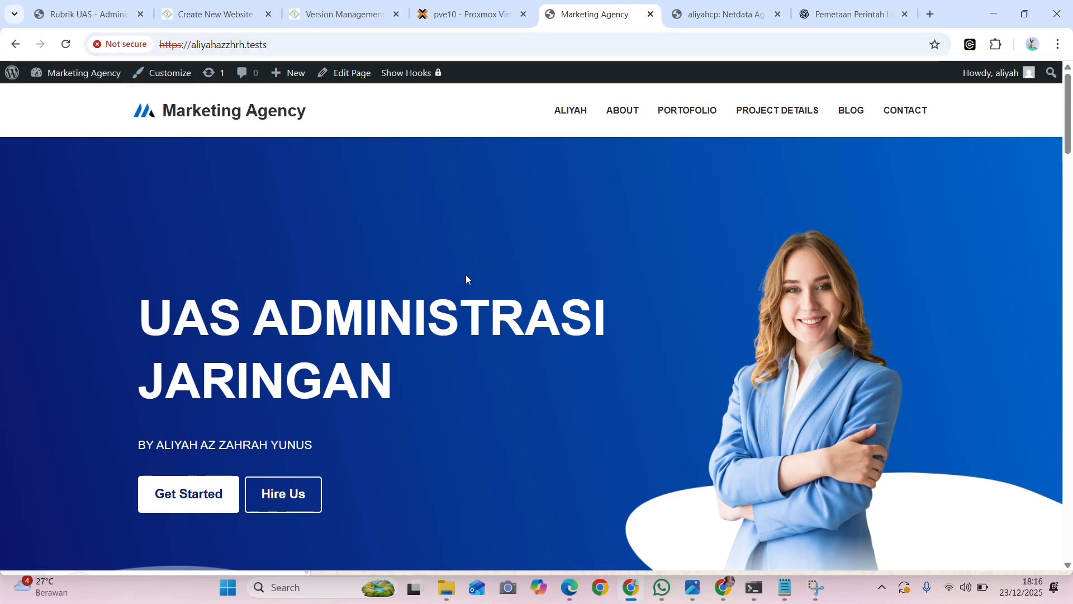
Look over the sections of the Marketing Agency home page down to the closing call to action and back up
{"action": "scroll", "coordinate": [518, 299], "scroll_direction": "down", "scroll_amount": 15}
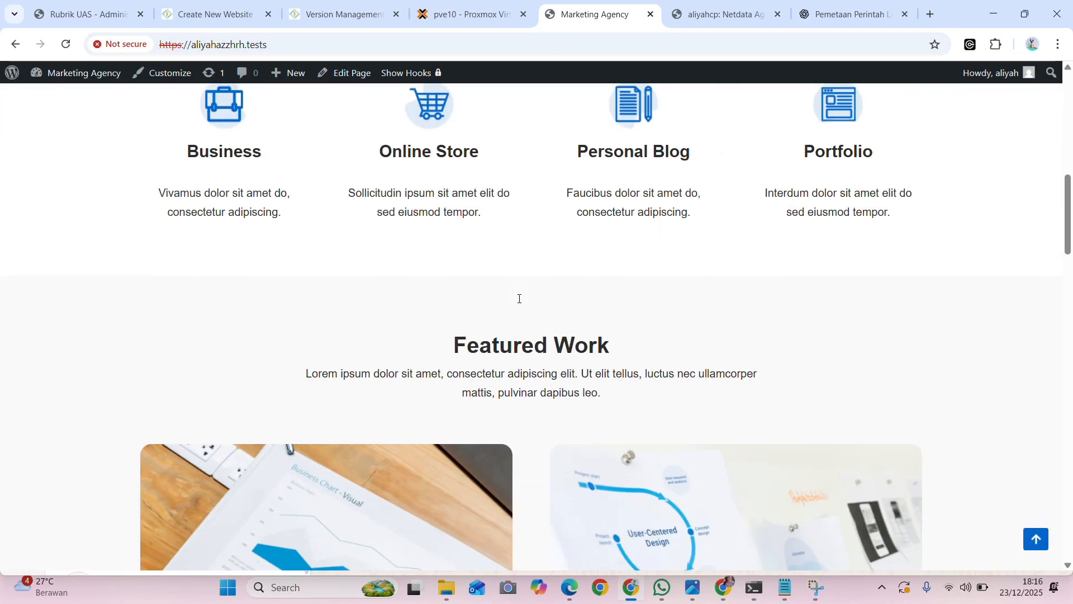
{"action": "scroll", "coordinate": [518, 298], "scroll_direction": "down", "scroll_amount": 20}
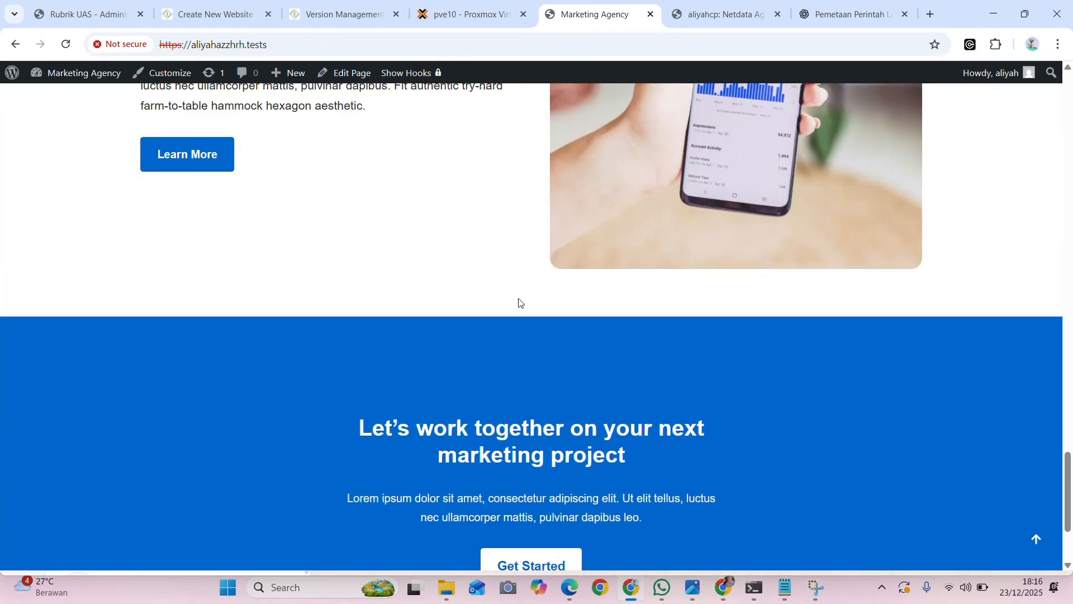
{"action": "scroll", "coordinate": [519, 302], "scroll_direction": "up", "scroll_amount": 10}
{"action": "scroll", "coordinate": [518, 302], "scroll_direction": "up", "scroll_amount": 20}
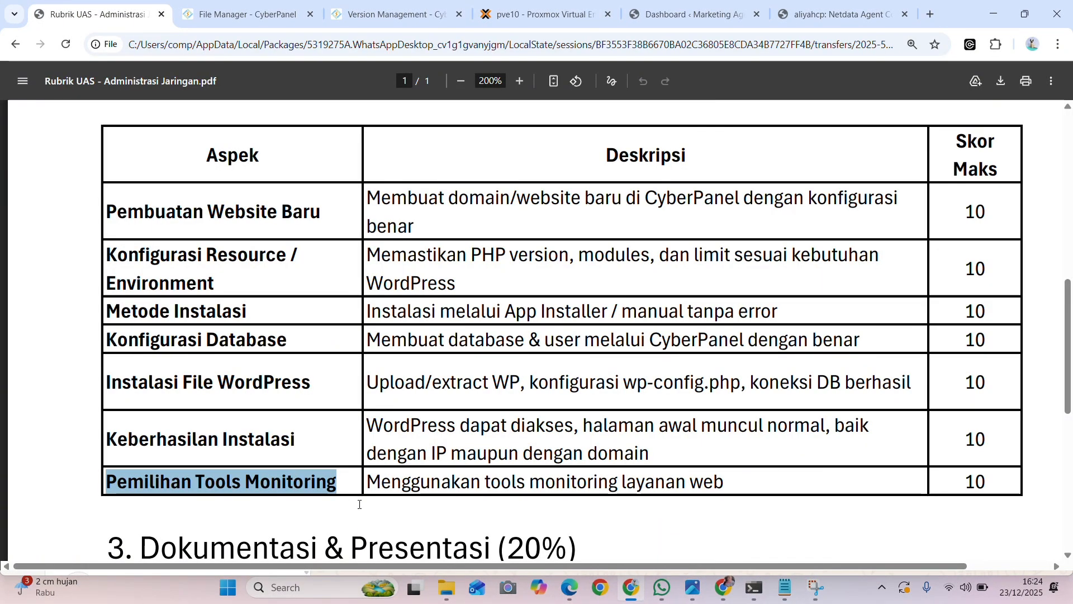
View the Netdata metrics dashboard, check the netdata-kickstart.sh install command in the terminal, and return to the dashboard
{"action": "left_click", "coordinate": [847, 13]}
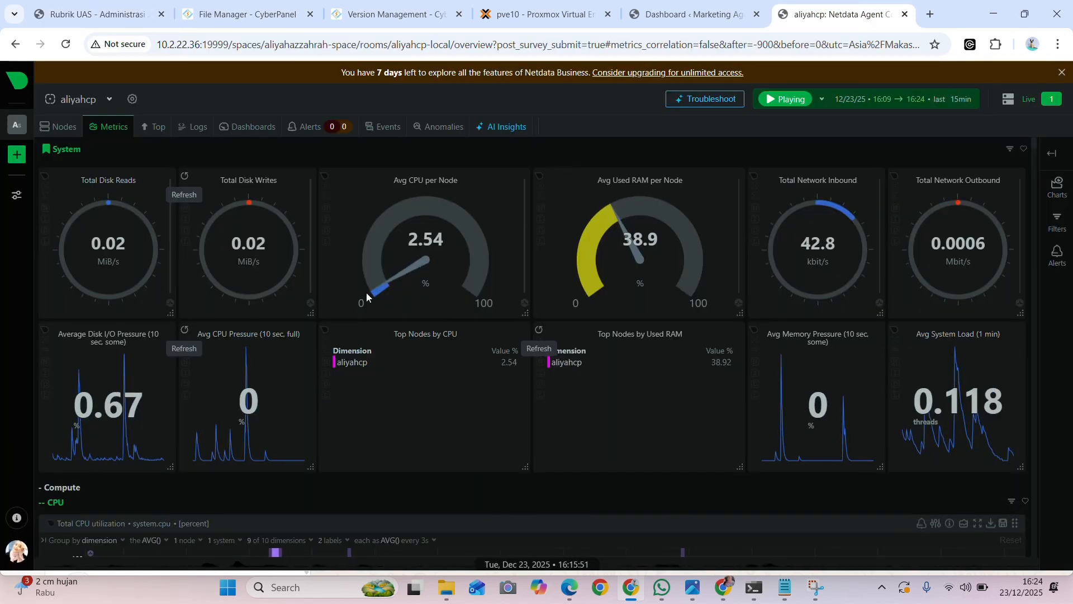
{"action": "left_click", "coordinate": [754, 587]}
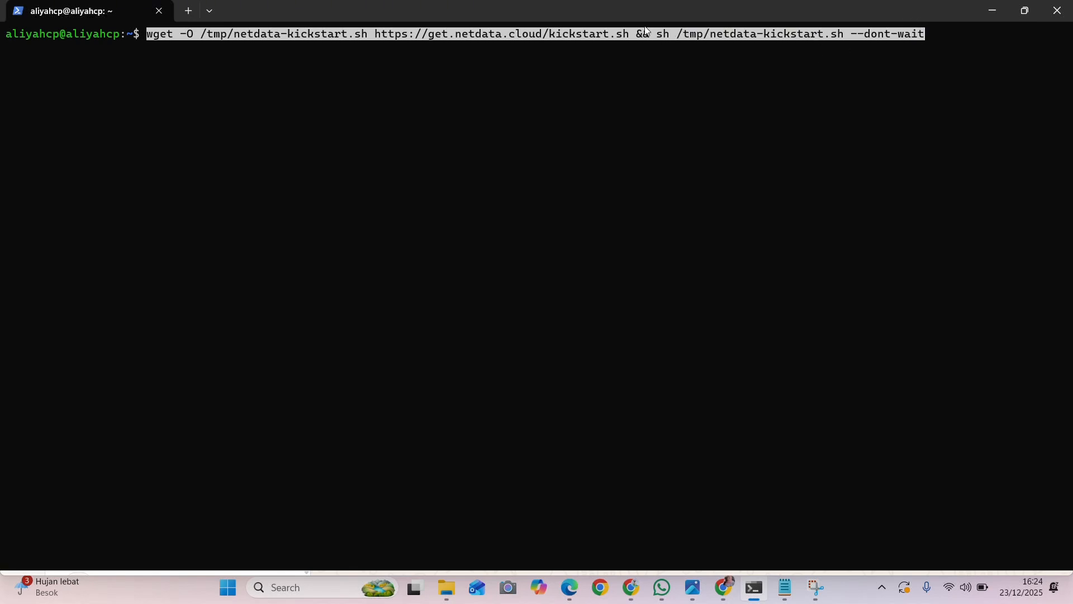
{"action": "left_click", "coordinate": [637, 590]}
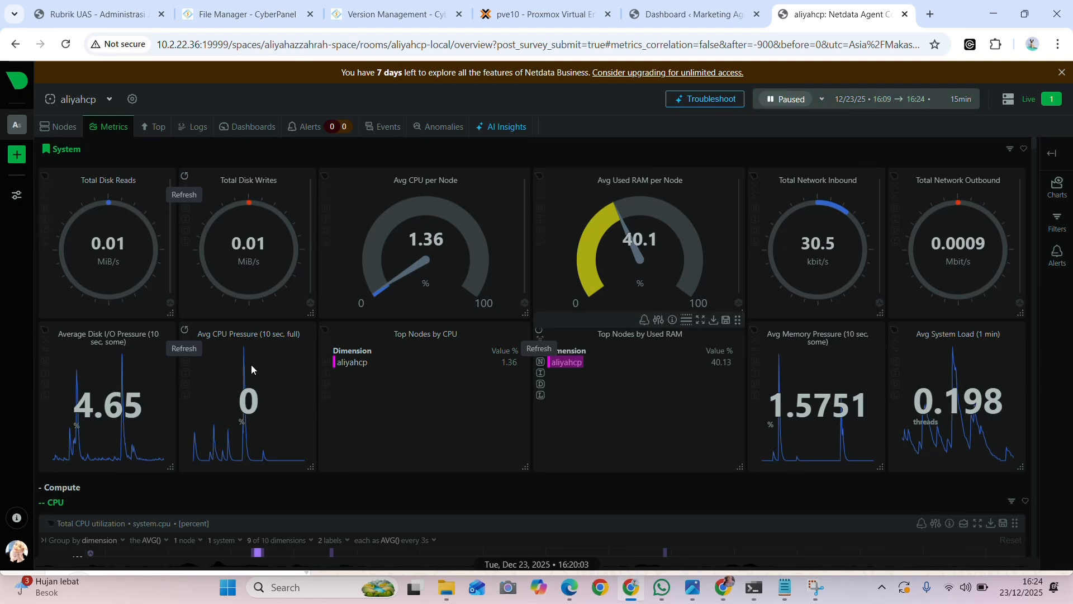